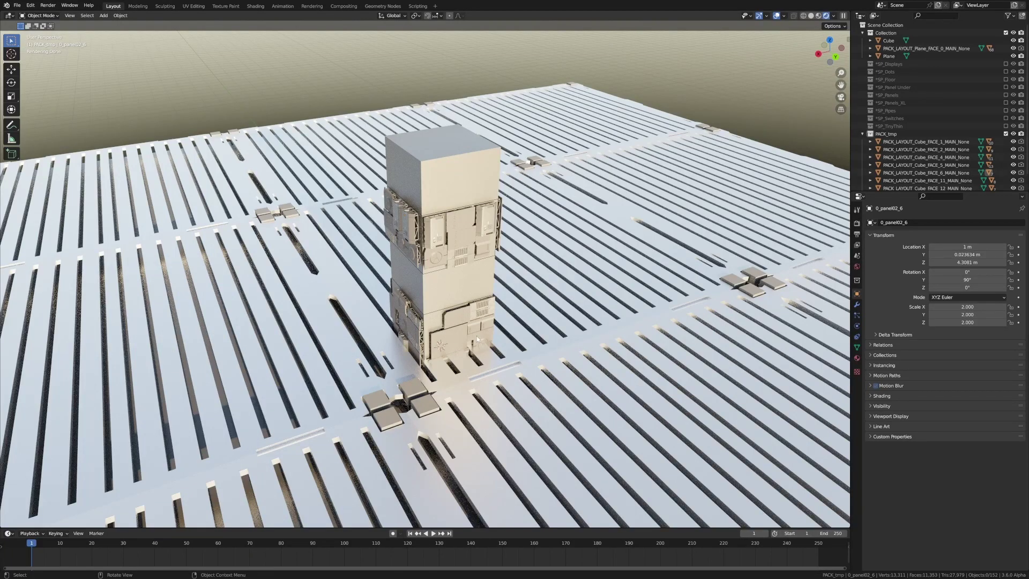
# Step: Start a new scene without saving the changes to the current file
pyautogui.moveTo(477, 338); pyautogui.dragTo(500, 339, button='middle')
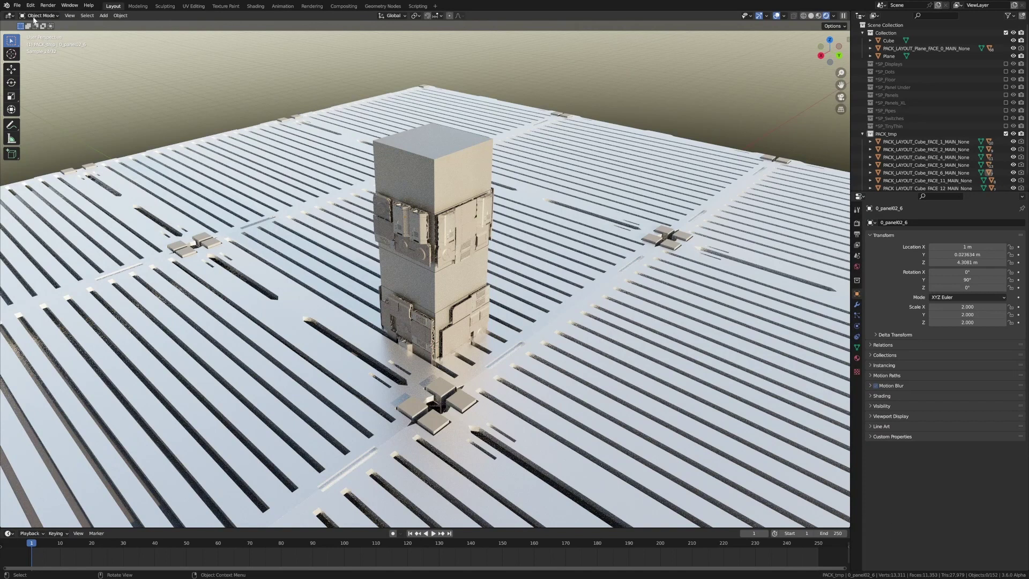
pyautogui.click(17, 5)
pyautogui.moveTo(32, 15)
pyautogui.click(155, 15)
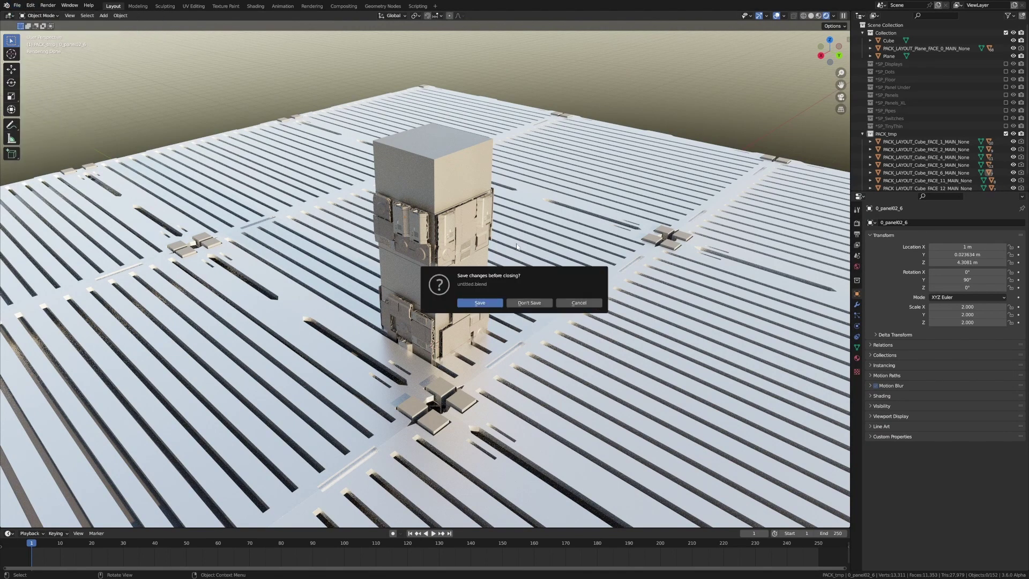
pyautogui.click(529, 302)
# Step: Delete the default camera and light so only the cube is left in the scene
pyautogui.click(231, 263)
pyautogui.press('Delete')
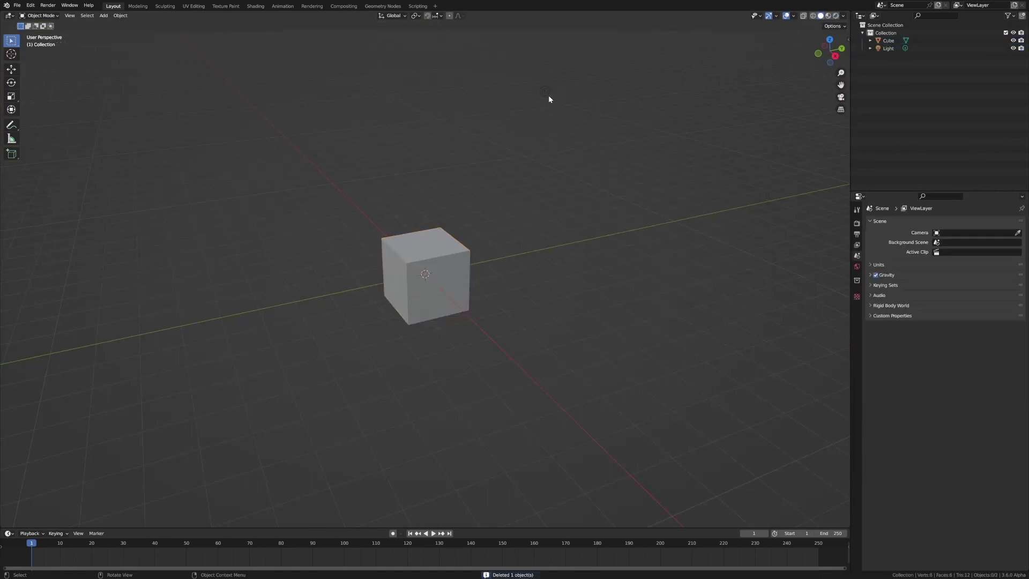
pyautogui.click(545, 93)
pyautogui.press('Delete')
# Step: Enter Edit Mode on the cube, switch to face selection and select its top face
pyautogui.click(449, 271)
pyautogui.press('Tab')
pyautogui.moveTo(439, 258); pyautogui.dragTo(446, 257, button='middle')
pyautogui.press('2')
pyautogui.click(446, 256)
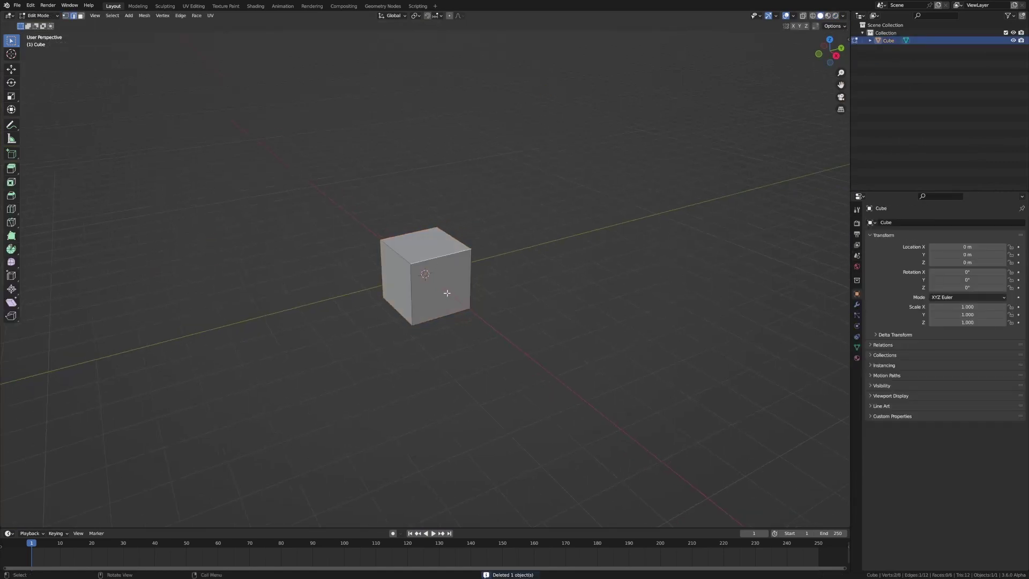
pyautogui.press('e')
pyautogui.rightClick(419, 245)
pyautogui.click(424, 246)
pyautogui.press('3')
pyautogui.click(421, 249)
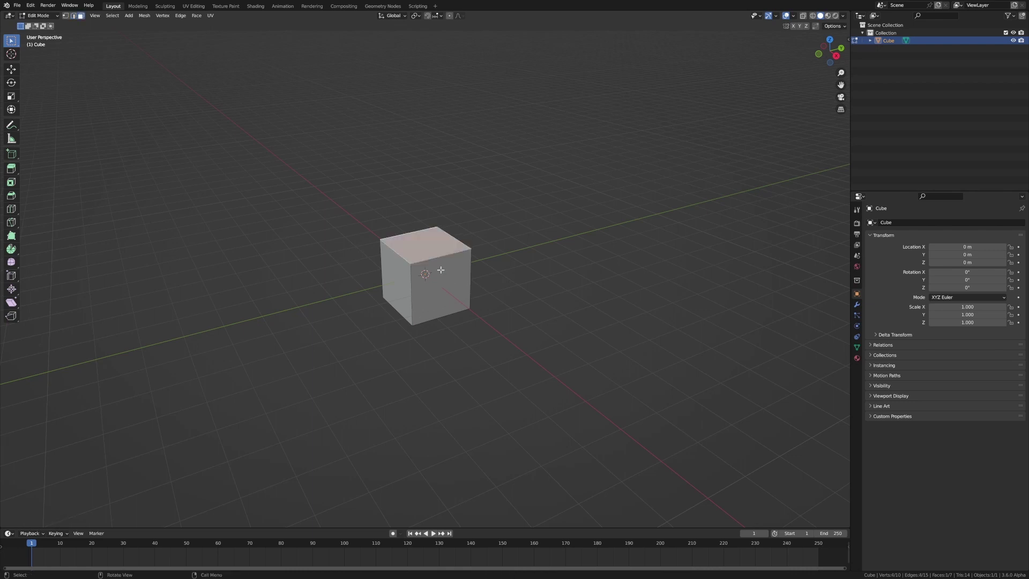
# Step: Undo the stray edge extrusion on the cube, keeping face selection on the top face
pyautogui.press('c')
pyautogui.rightClick(509, 263)
pyautogui.hotkey('ctrl', 'z')
pyautogui.hotkey('ctrl', 'z')
pyautogui.hotkey('ctrl', 'z')
pyautogui.hotkey('ctrl', 'z')
# Step: Extrude the cube's top face upward twice to form a tall column of three stacked segments
pyautogui.keyDown('shift'); pyautogui.moveTo(491, 287); pyautogui.dragTo(508, 296, button='middle'); pyautogui.keyUp('shift')
pyautogui.scroll(1, 524, 327)
pyautogui.press('e')
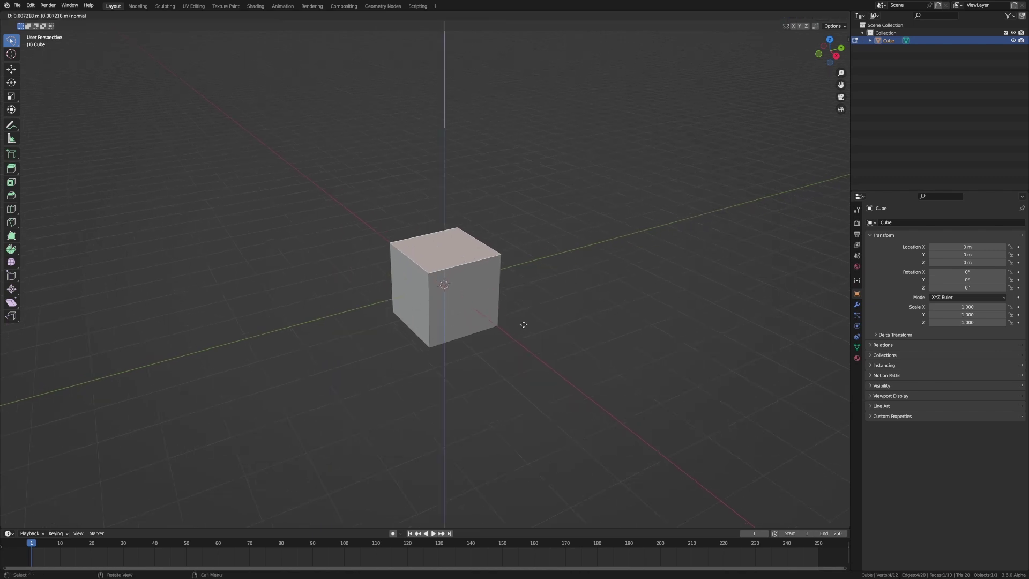
pyautogui.click(511, 187)
pyautogui.press('e')
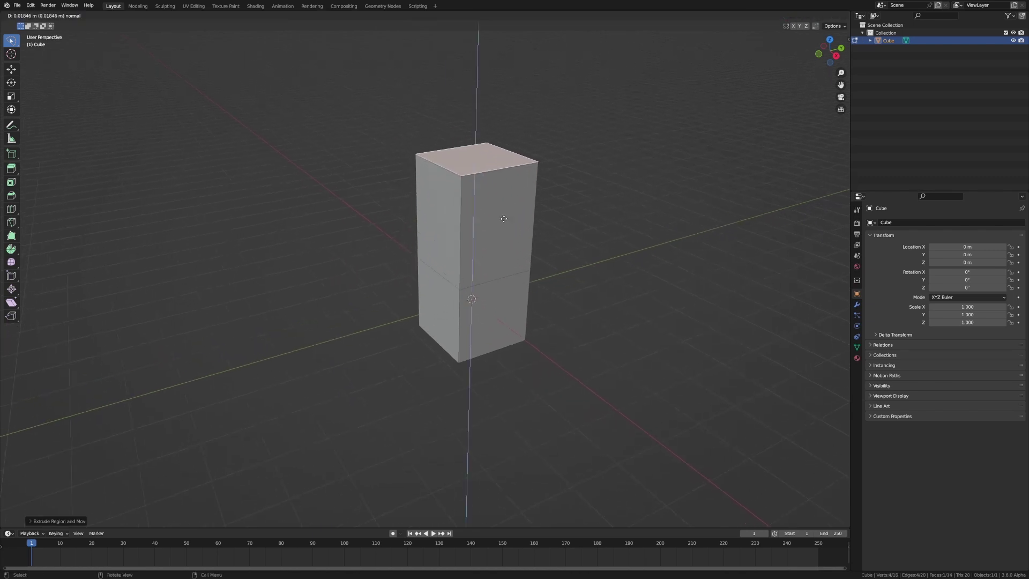
pyautogui.click(503, 105)
# Step: Extrude a side face of the column's uppermost segment outward to form a horizontal arm
pyautogui.keyDown('shift'); pyautogui.moveTo(503, 106); pyautogui.dragTo(517, 120, button='middle'); pyautogui.keyUp('shift')
pyautogui.click(528, 166)
pyautogui.moveTo(531, 178); pyautogui.dragTo(551, 197, button='middle')
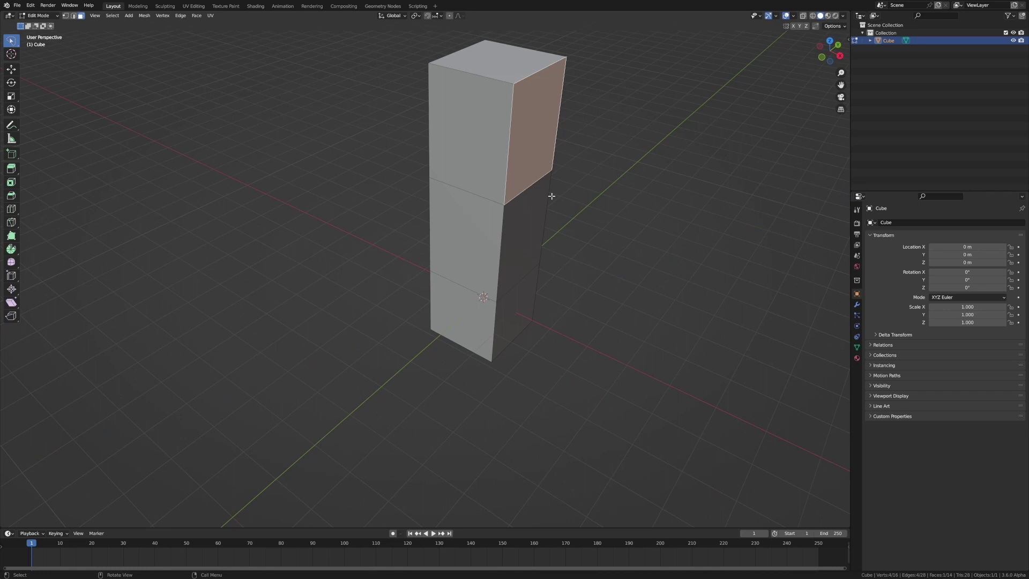
pyautogui.press('e')
pyautogui.click(730, 264)
pyautogui.scroll(-3, 668, 246)
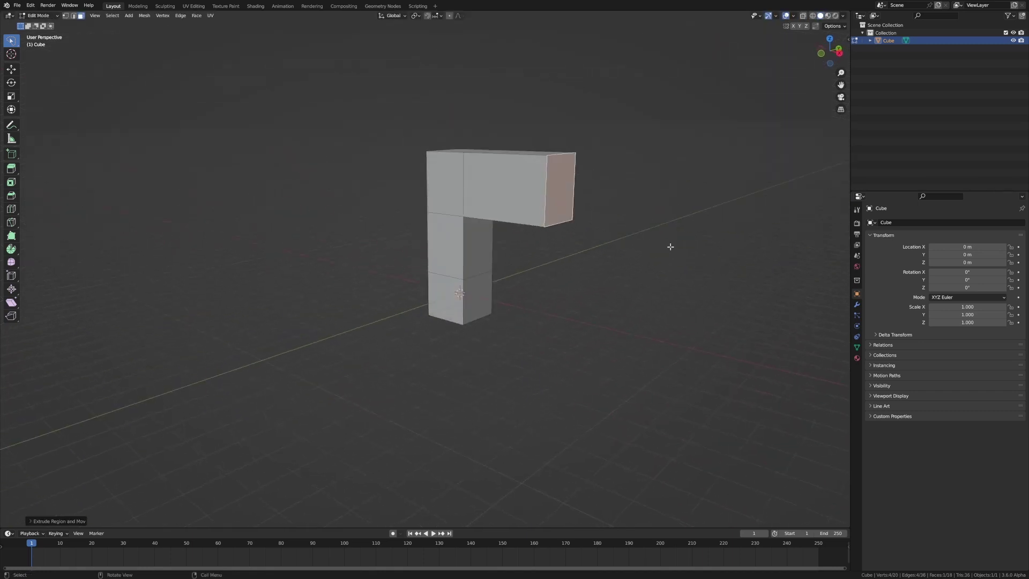
# Step: Select all four front faces of the column and its arm
pyautogui.moveTo(670, 246); pyautogui.dragTo(597, 330, button='middle')
pyautogui.scroll(2, 597, 329)
pyautogui.click(422, 247)
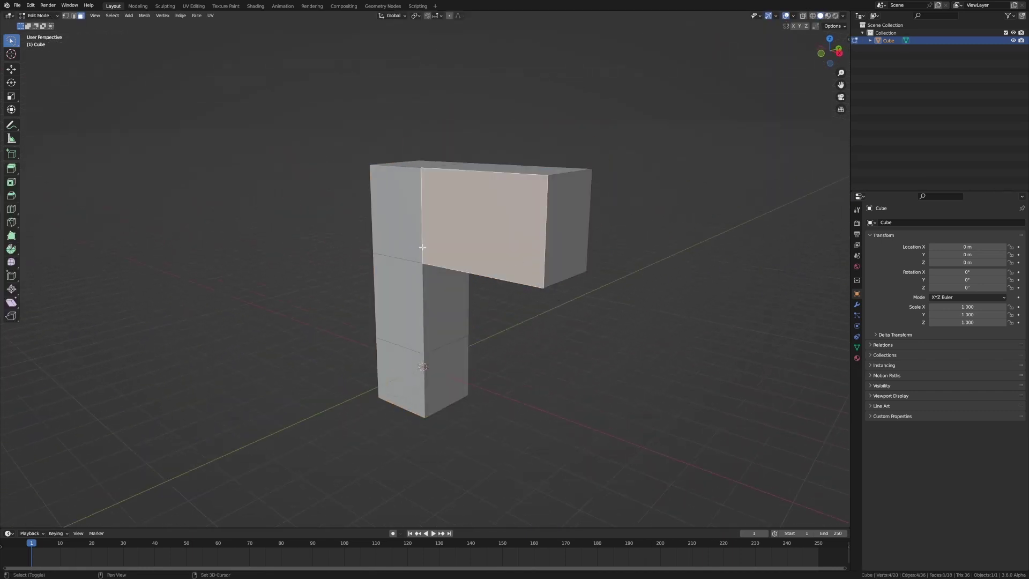
pyautogui.keyDown('shift'); pyautogui.click(412, 244); pyautogui.keyUp('shift')
pyautogui.keyDown('ctrl'); pyautogui.click(402, 376); pyautogui.keyUp('ctrl')
# Step: Open the SPOCK add-on's DPACK assets, choose the SPOCKSCIFI pack and load it into the scene
pyautogui.press('n')
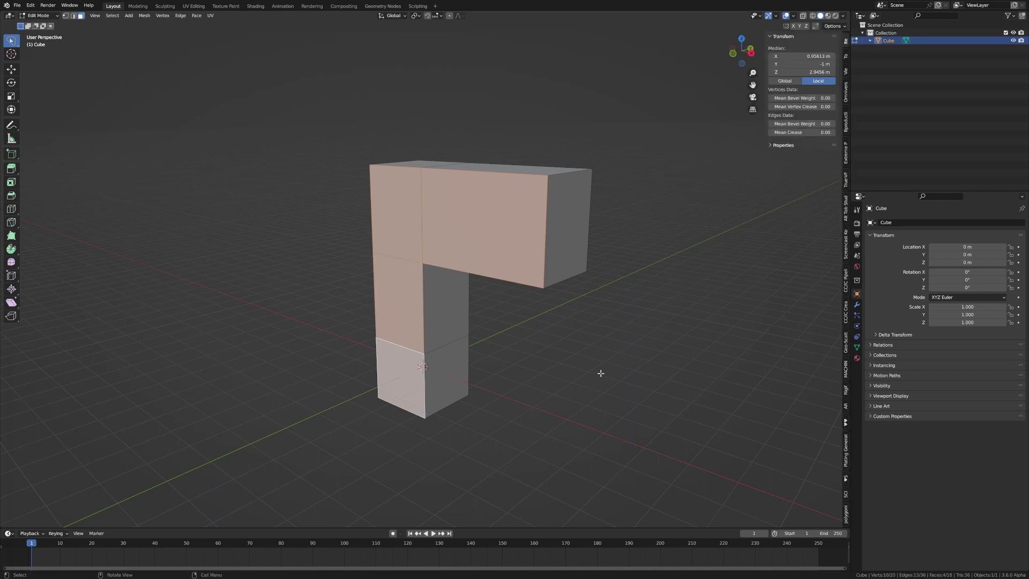
pyautogui.click(845, 477)
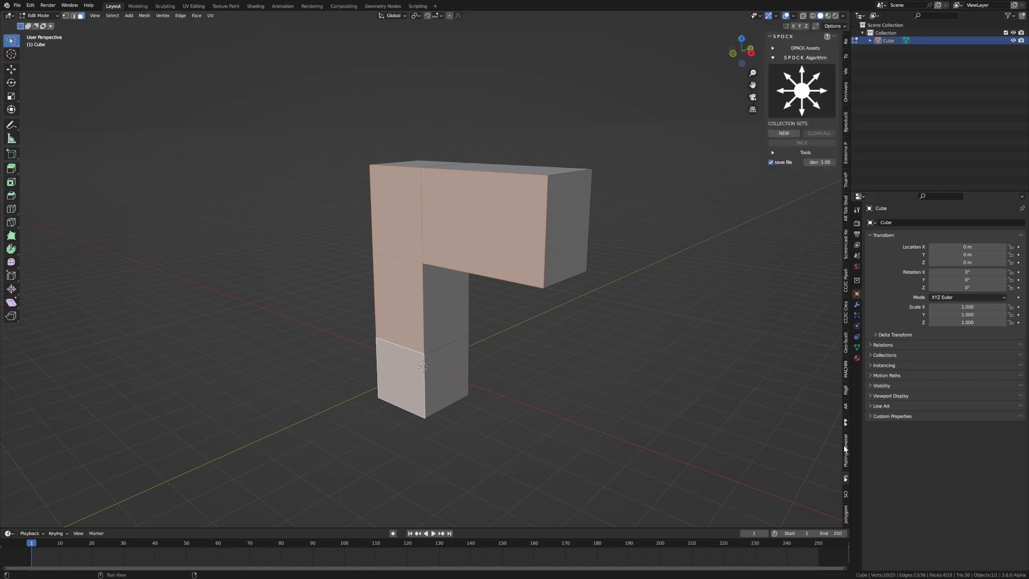
pyautogui.click(773, 47)
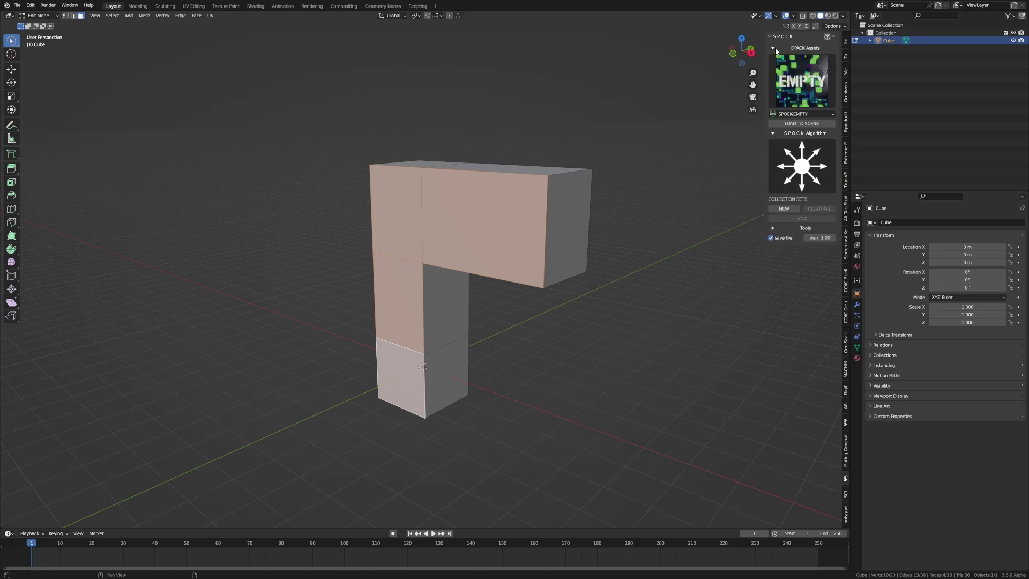
pyautogui.click(790, 91)
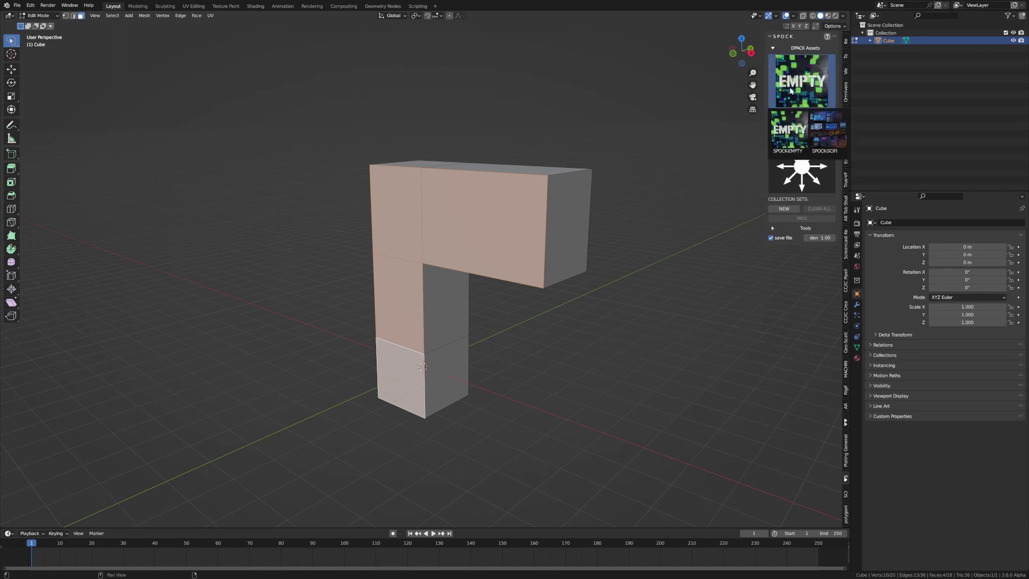
pyautogui.click(825, 130)
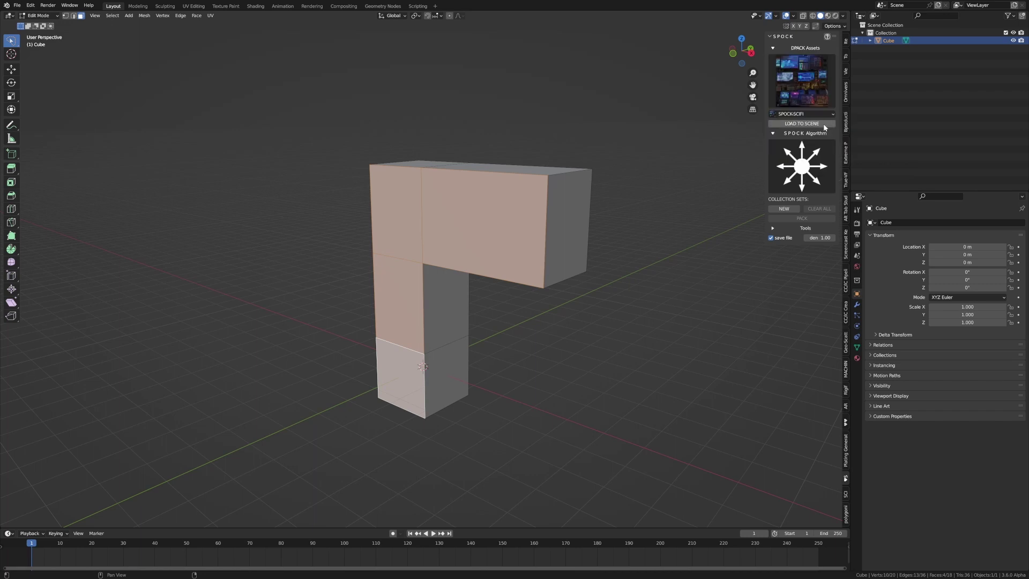
pyautogui.click(813, 124)
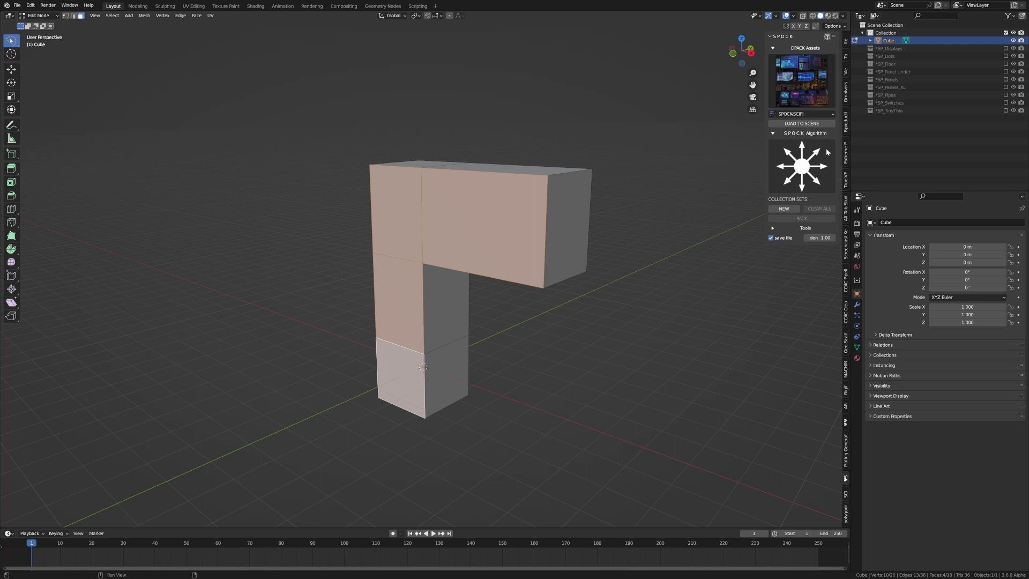
# Step: Choose the Columns packing algorithm and add a collection set that uses *SP_Panels
pyautogui.click(802, 160)
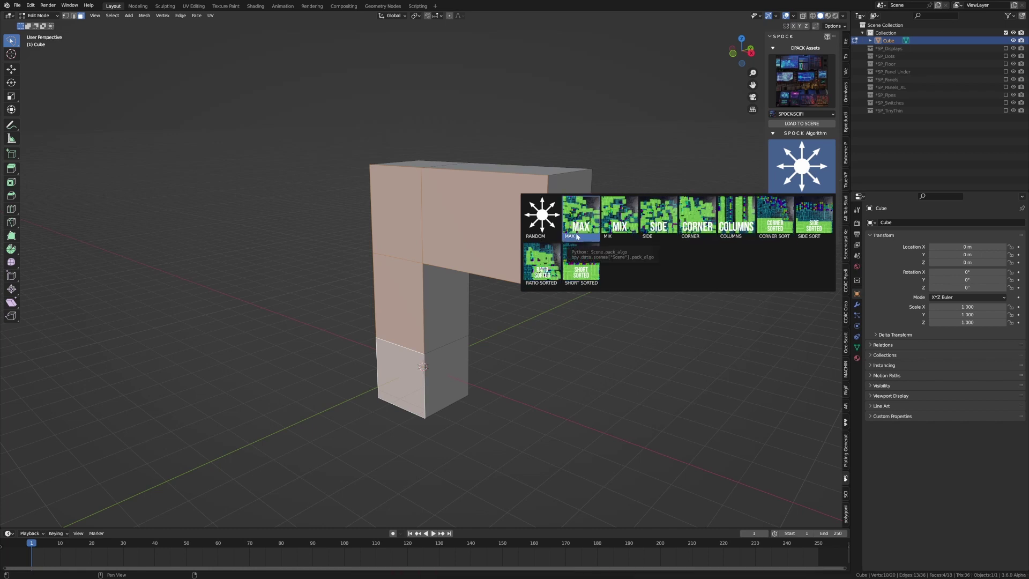
pyautogui.click(736, 217)
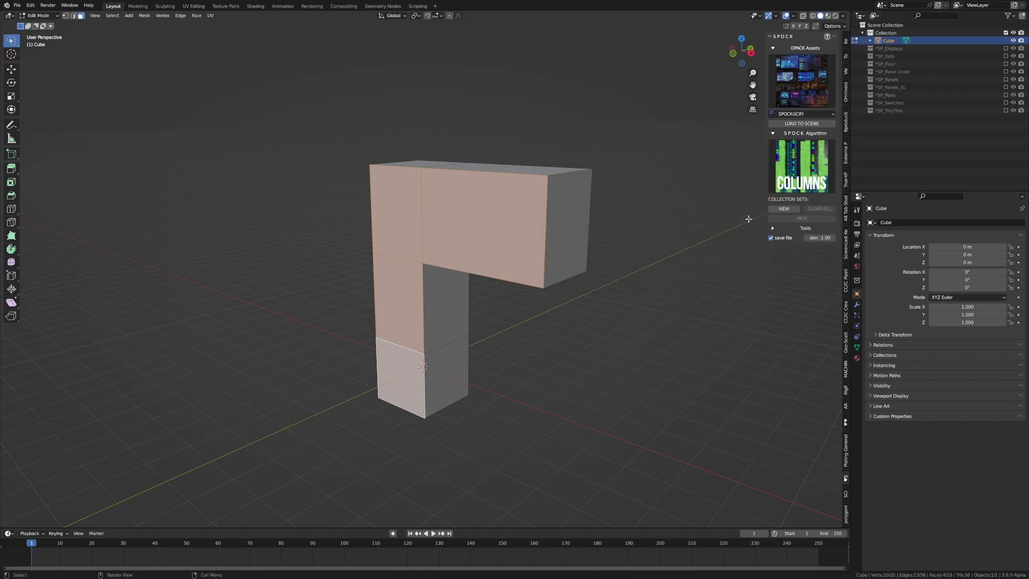
pyautogui.click(788, 210)
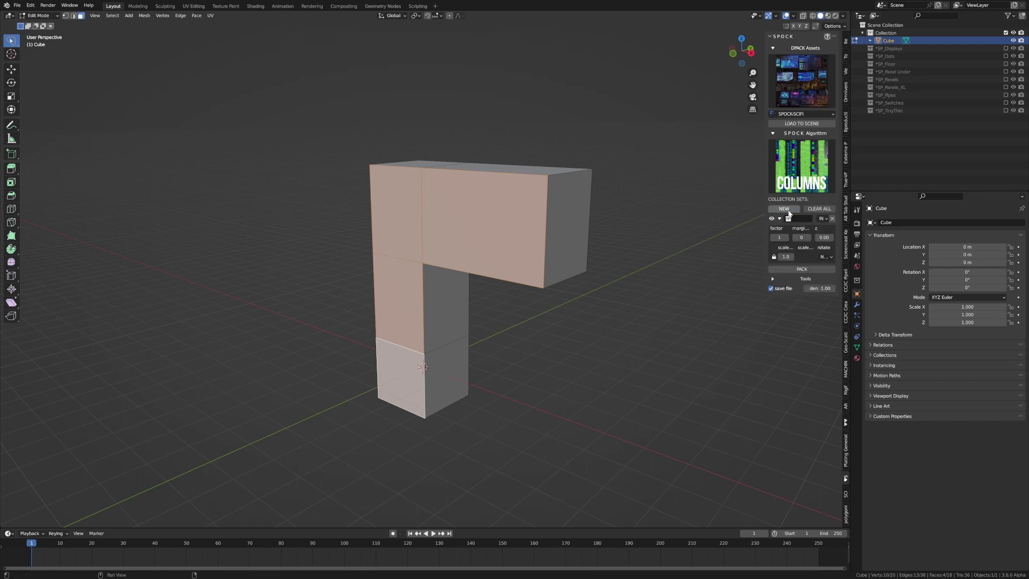
pyautogui.click(788, 218)
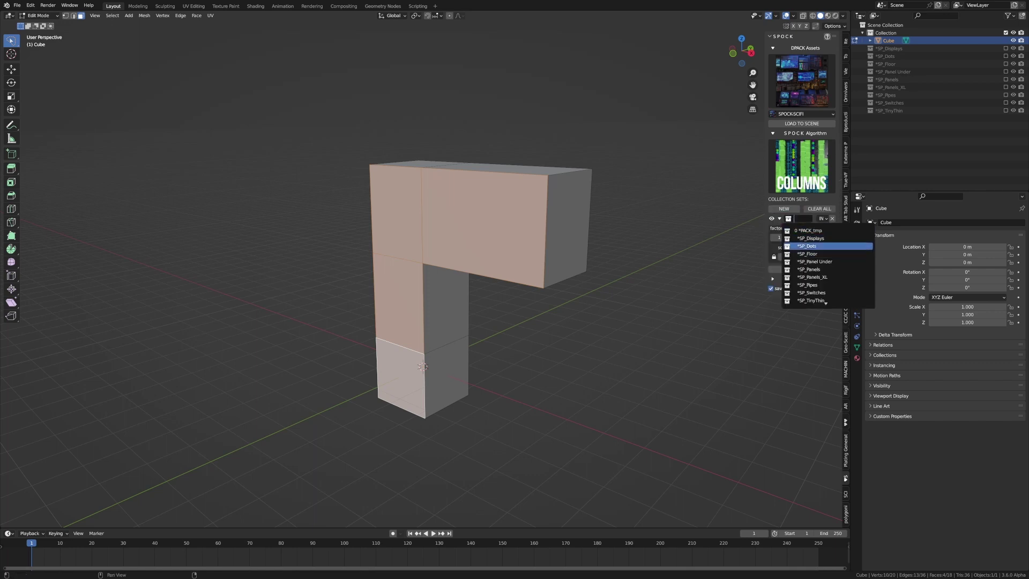
pyautogui.click(824, 269)
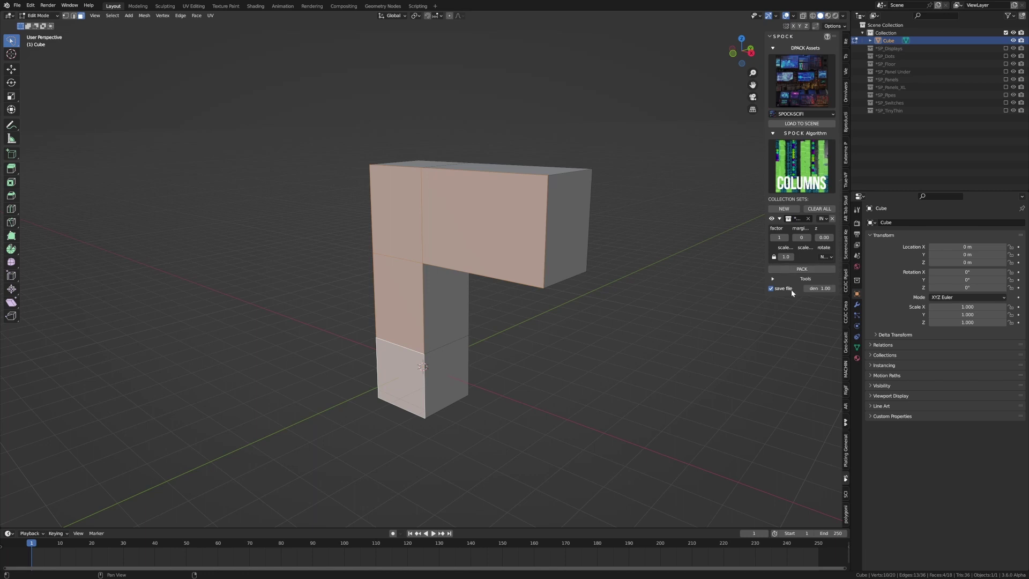
# Step: Pack the panels onto the selected front faces, widen the sidebar and return to Object Mode
pyautogui.click(792, 269)
pyautogui.moveTo(765, 254); pyautogui.dragTo(720, 268)
pyautogui.moveTo(613, 285); pyautogui.dragTo(603, 304, button='middle')
pyautogui.scroll(3, 654, 280)
pyautogui.press('Tab')
pyautogui.scroll(-3, 639, 300)
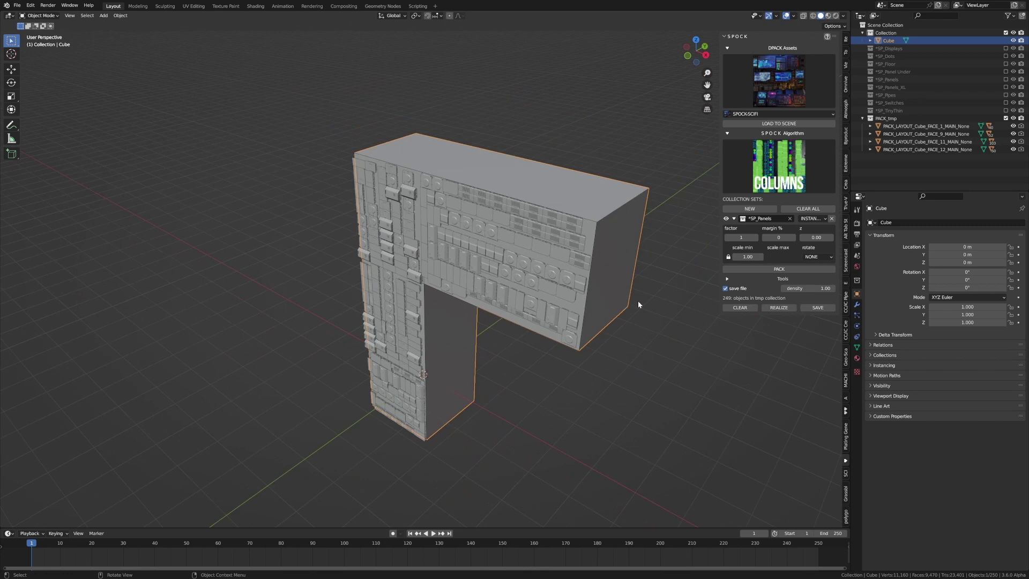
# Step: Clear the packed panels and switch the packing algorithm to Mix with the cube in Edit Mode
pyautogui.click(739, 307)
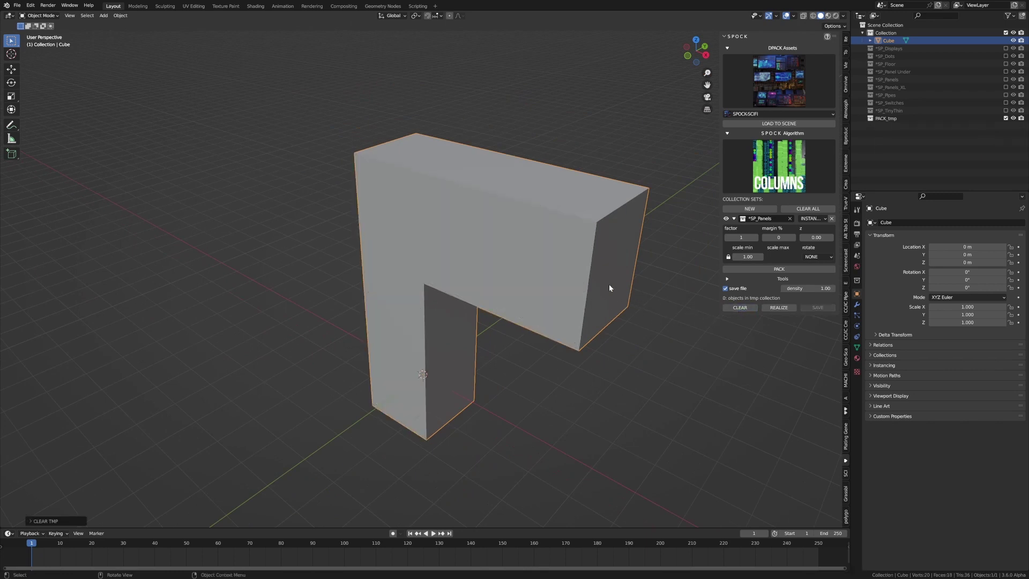
pyautogui.press('Tab')
pyautogui.click(779, 166)
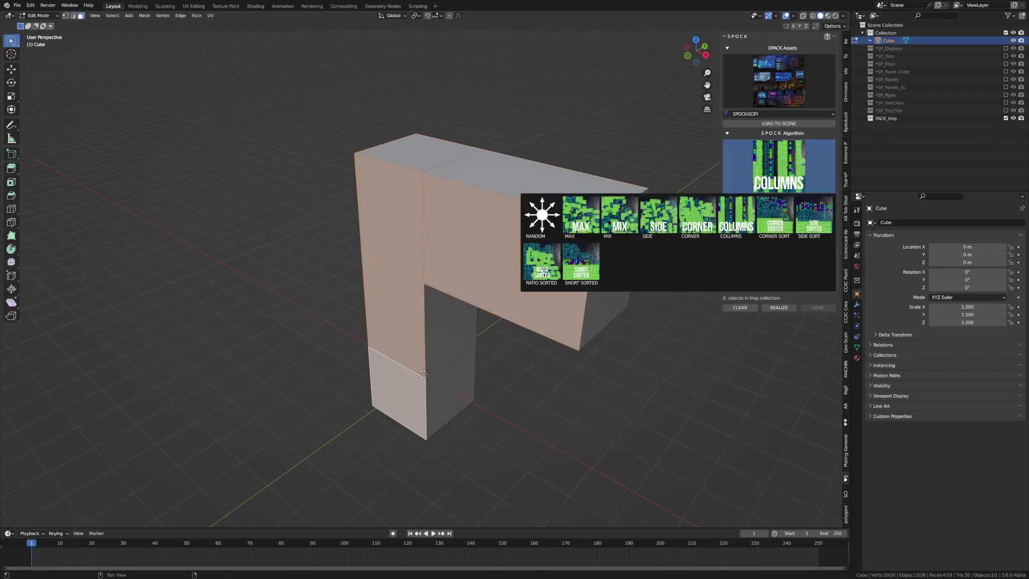
pyautogui.click(619, 217)
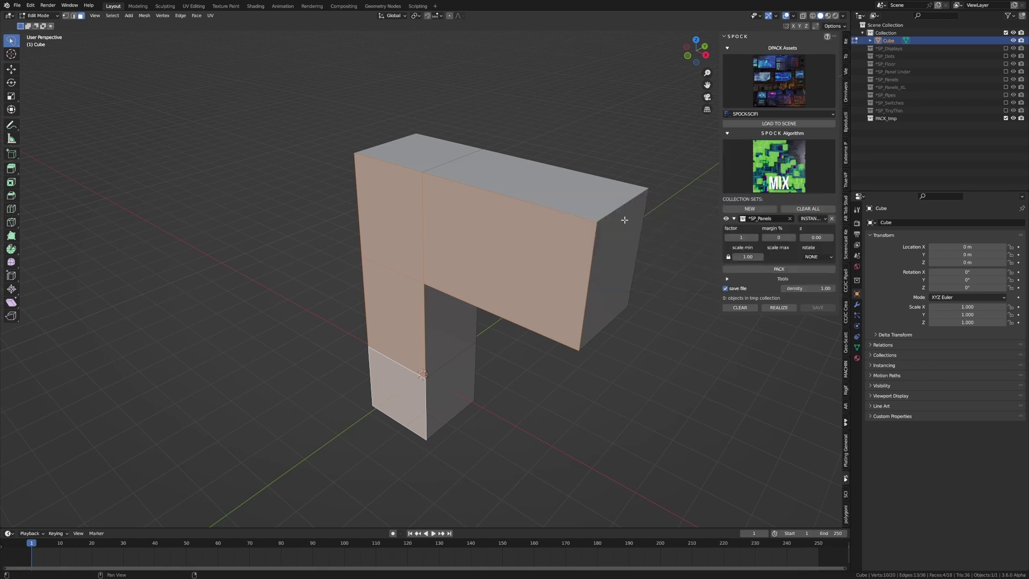
# Step: Set the *SP_Panels minimum scale to 2 and pack the panels onto the front faces again
pyautogui.doubleClick(747, 256)
pyautogui.write('2')
pyautogui.press('Return')
pyautogui.click(744, 269)
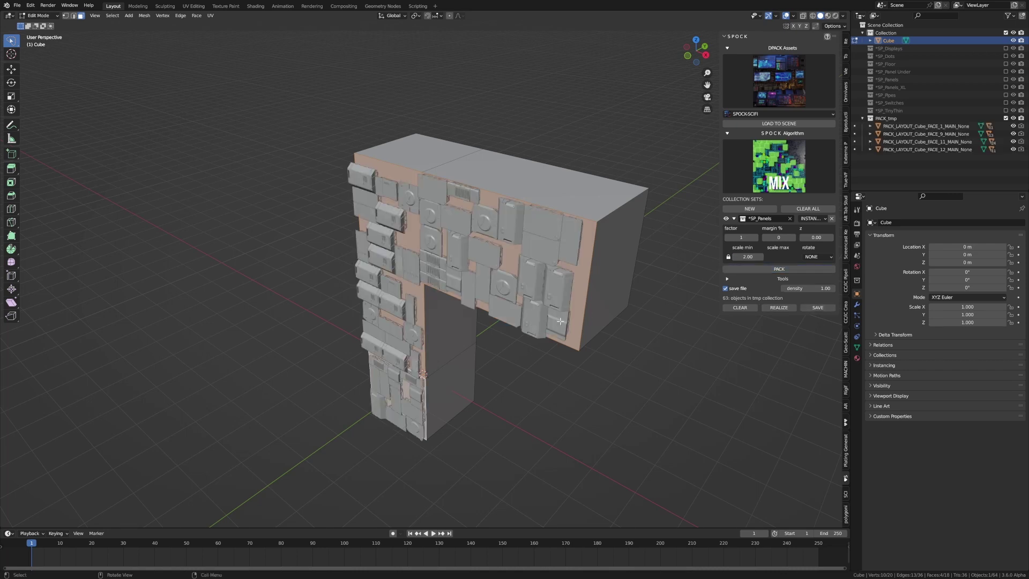
pyautogui.moveTo(560, 321); pyautogui.dragTo(627, 317, button='middle')
pyautogui.press('Tab')
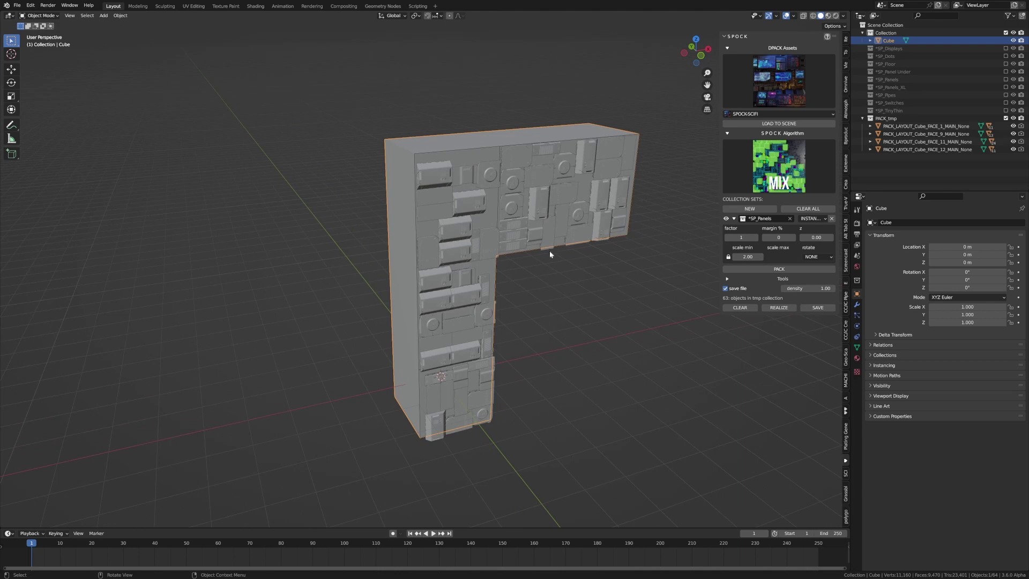
pyautogui.moveTo(545, 291)
pyautogui.mouseDown(button='middle')
pyautogui.moveTo(481, 310)
pyautogui.moveTo(445, 293)
pyautogui.moveTo(504, 301)
pyautogui.moveTo(564, 289)
pyautogui.mouseUp(button='middle')
# Step: Clear the packed panels and add a second collection set using *SP_Pipes with a minimum scale of 4
pyautogui.click(746, 208)
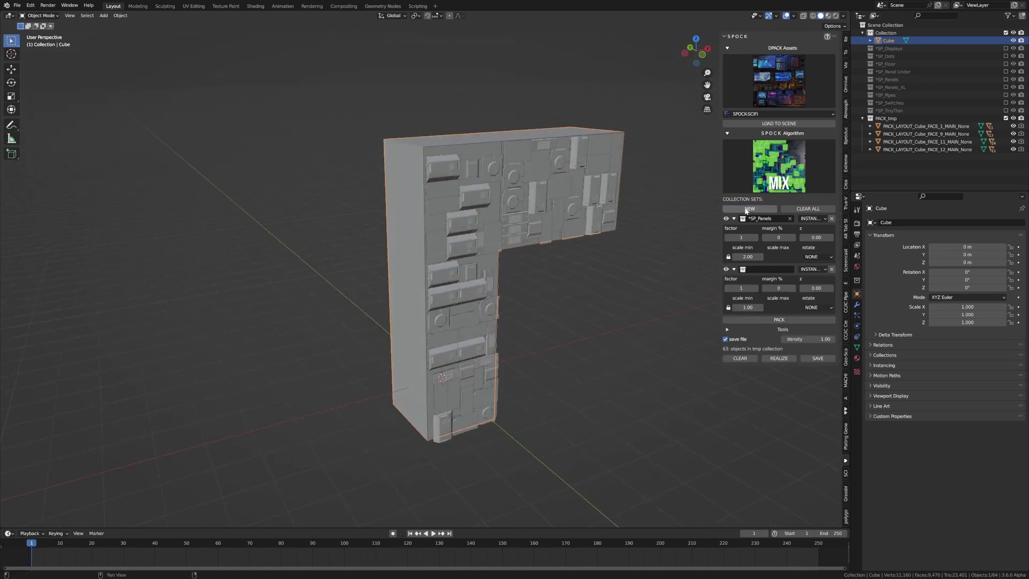
pyautogui.click(742, 358)
pyautogui.click(774, 270)
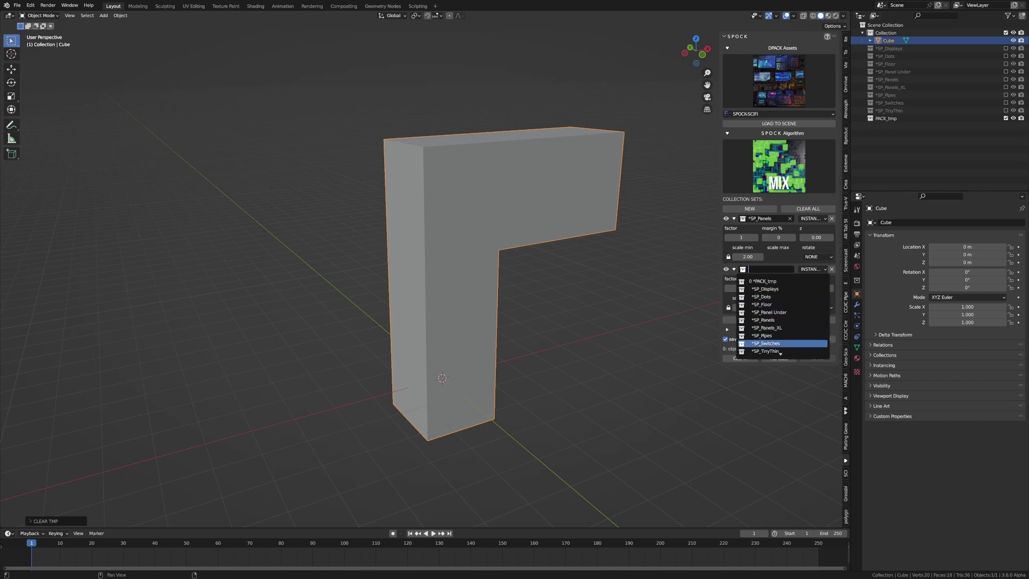
pyautogui.click(781, 334)
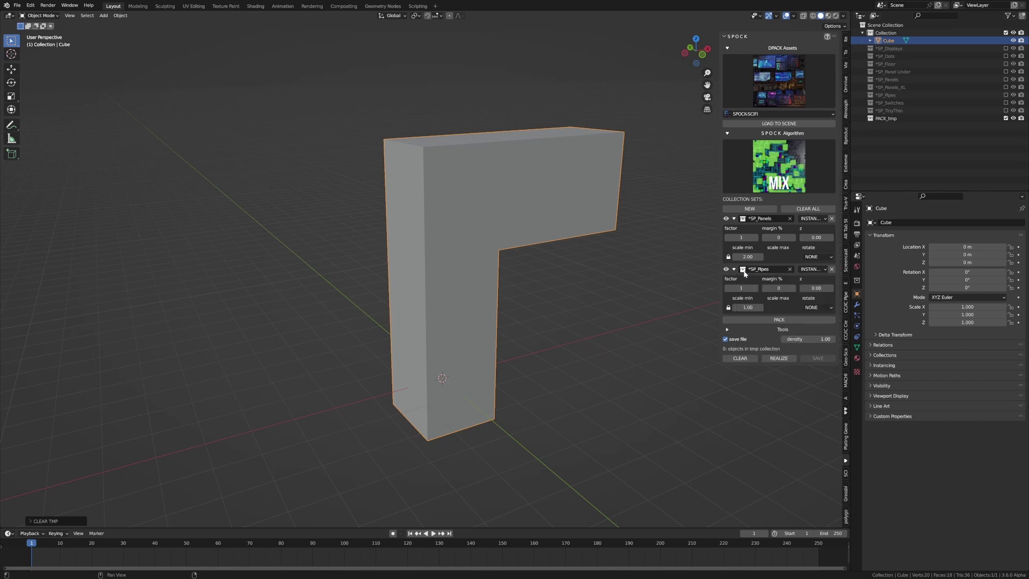
pyautogui.click(747, 307)
pyautogui.write('4')
pyautogui.press('Return')
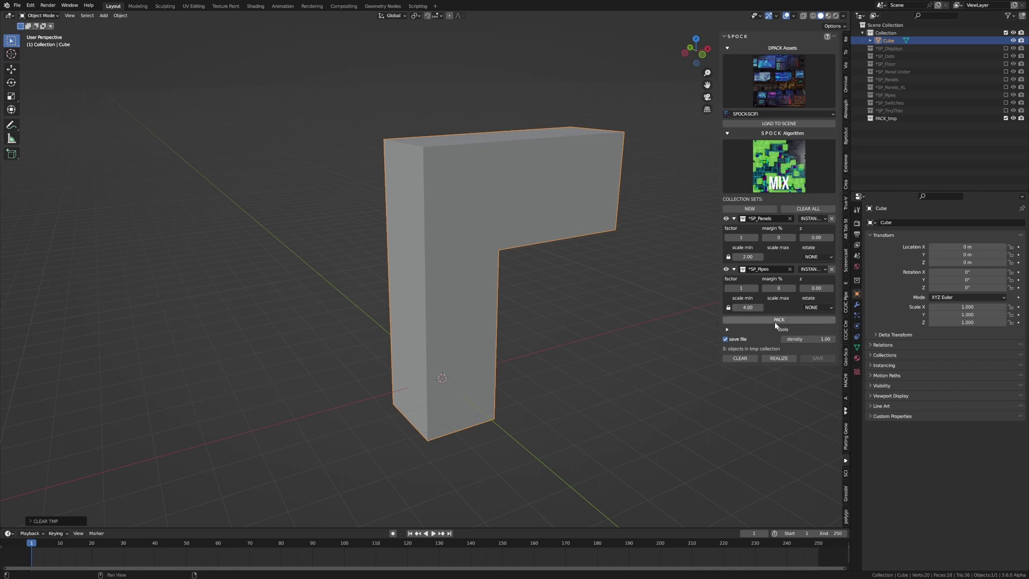
# Step: Add the column's middle and lowest narrow side faces to the selection and pack panels and pipes onto all selected faces
pyautogui.press('Tab')
pyautogui.keyDown('shift'); pyautogui.click(404, 292); pyautogui.keyUp('shift')
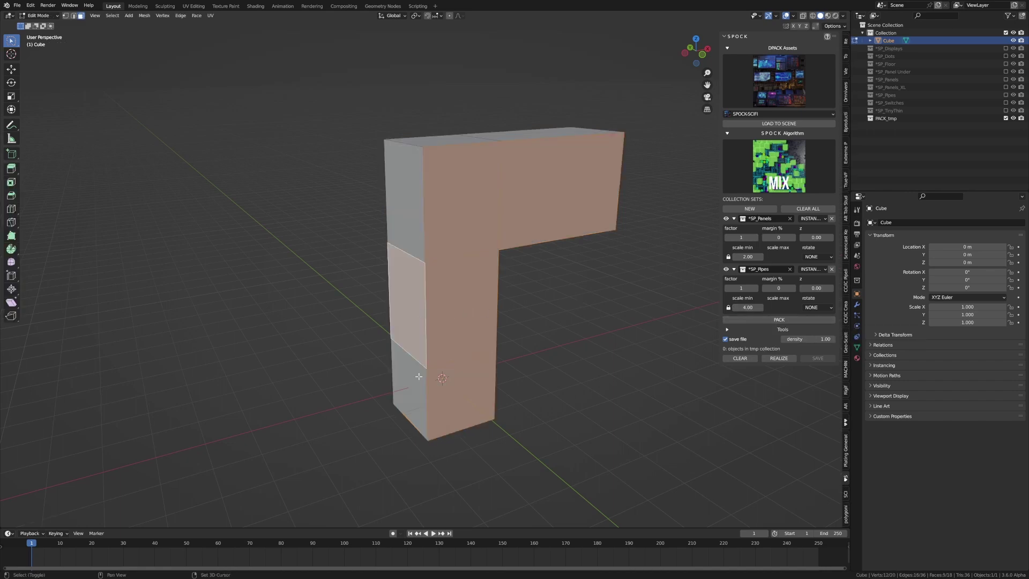
pyautogui.keyDown('shift'); pyautogui.click(408, 387); pyautogui.keyUp('shift')
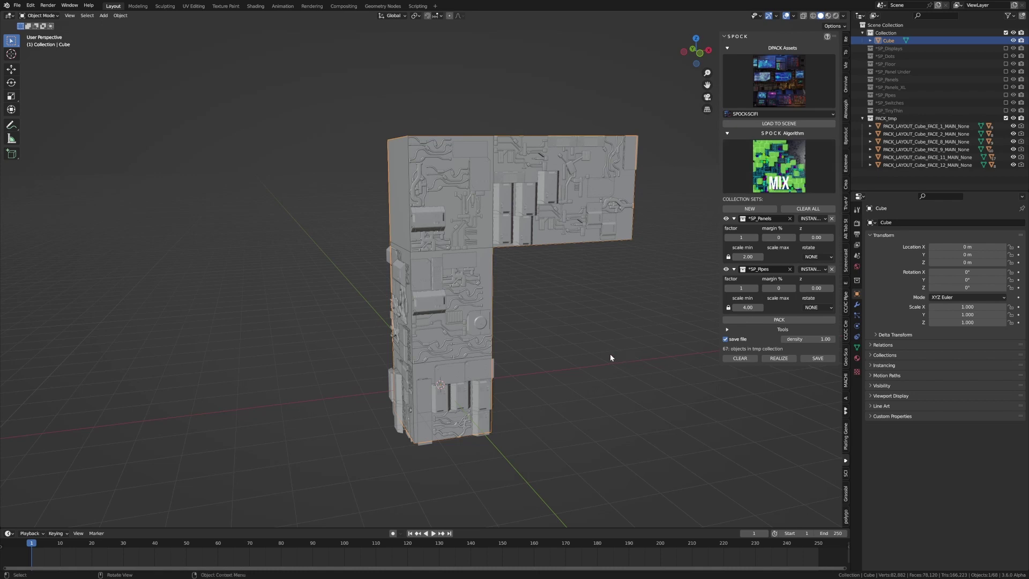
# Step: Clear the packed panels and pipes from the model
pyautogui.moveTo(610, 353); pyautogui.dragTo(555, 349, button='middle')
pyautogui.press('Tab')
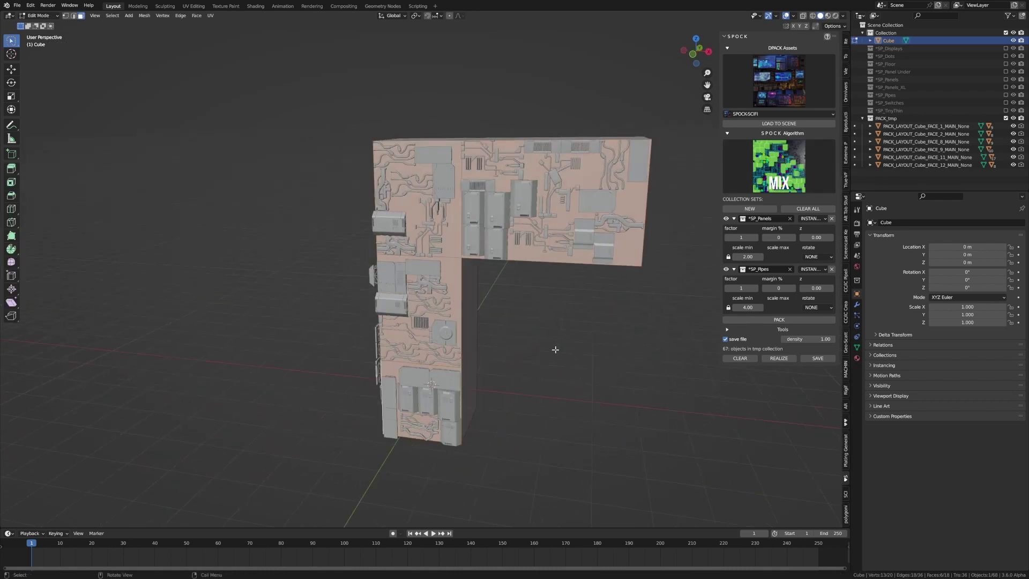
pyautogui.press('Tab')
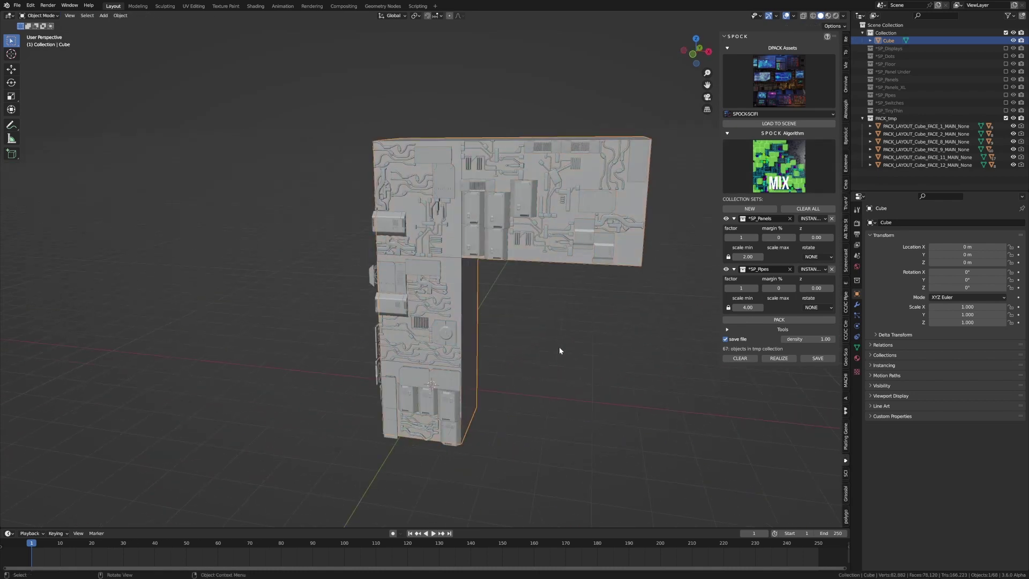
pyautogui.click(740, 358)
pyautogui.moveTo(584, 318); pyautogui.dragTo(557, 304, button='middle')
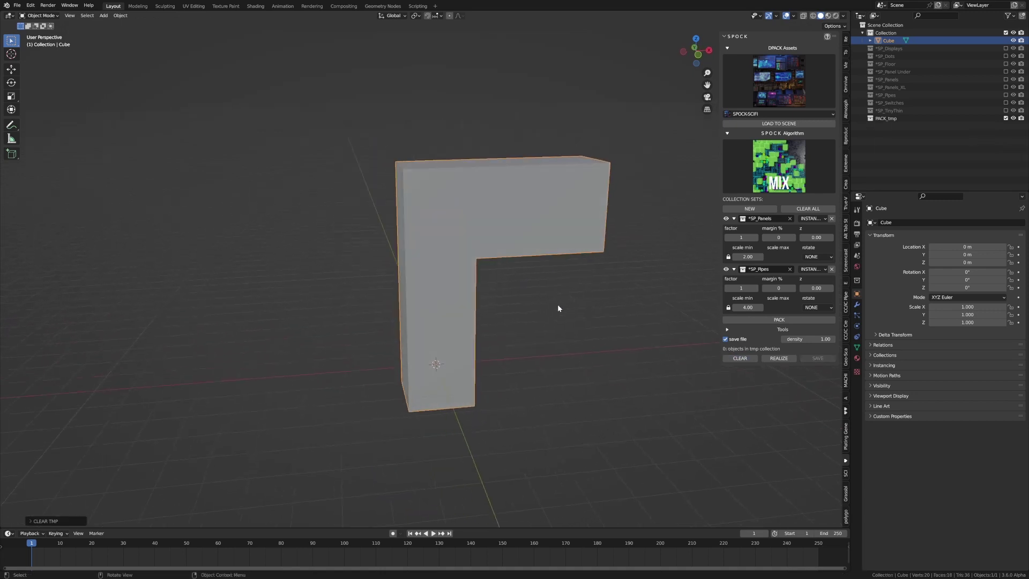
# Step: Create a new scene collection and name it MArkom3D
pyautogui.rightClick(848, 147)
pyautogui.click(870, 137)
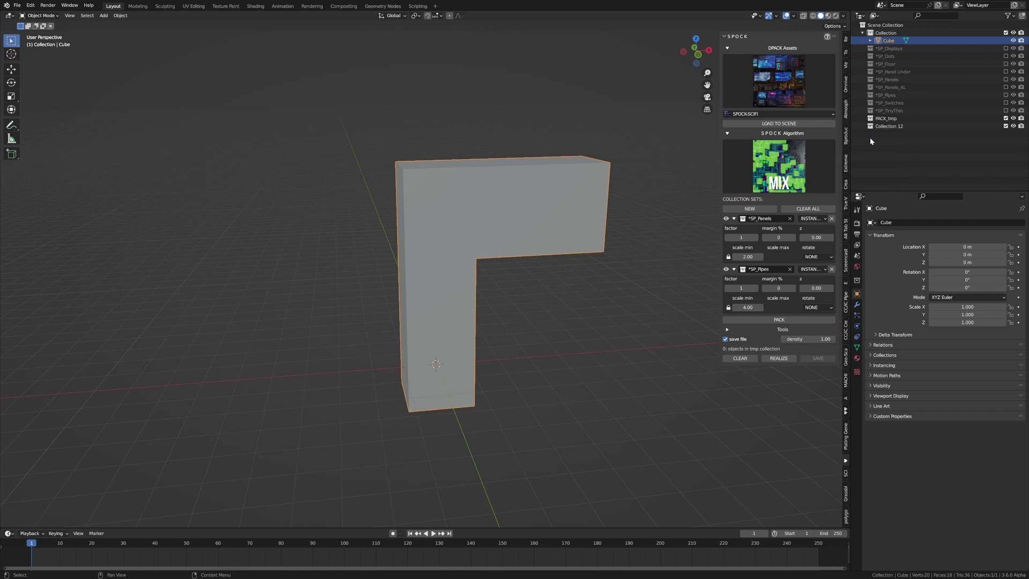
pyautogui.doubleClick(888, 125)
pyautogui.write('M')
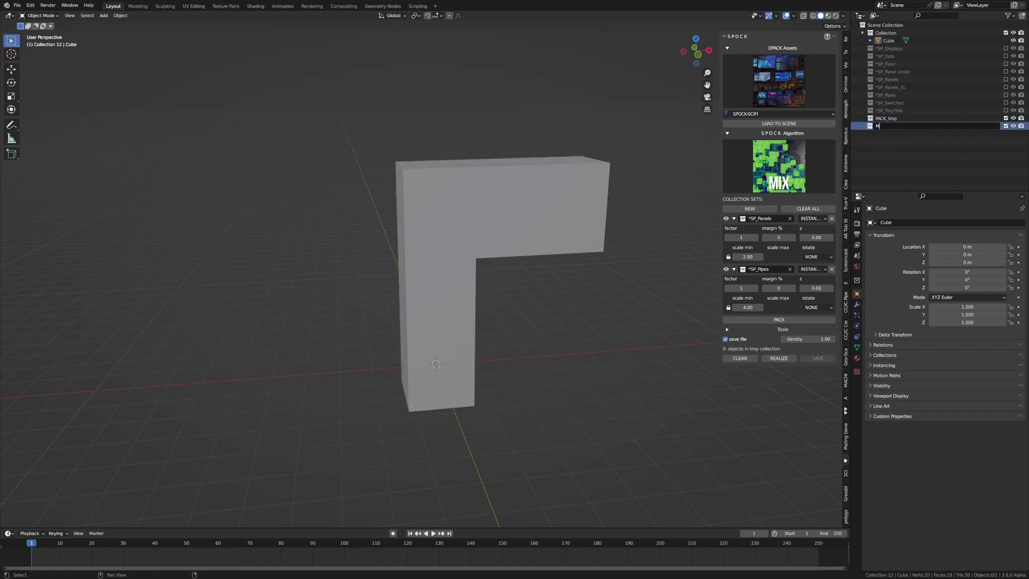
pyautogui.write('Arkom3D')
pyautogui.press('Return')
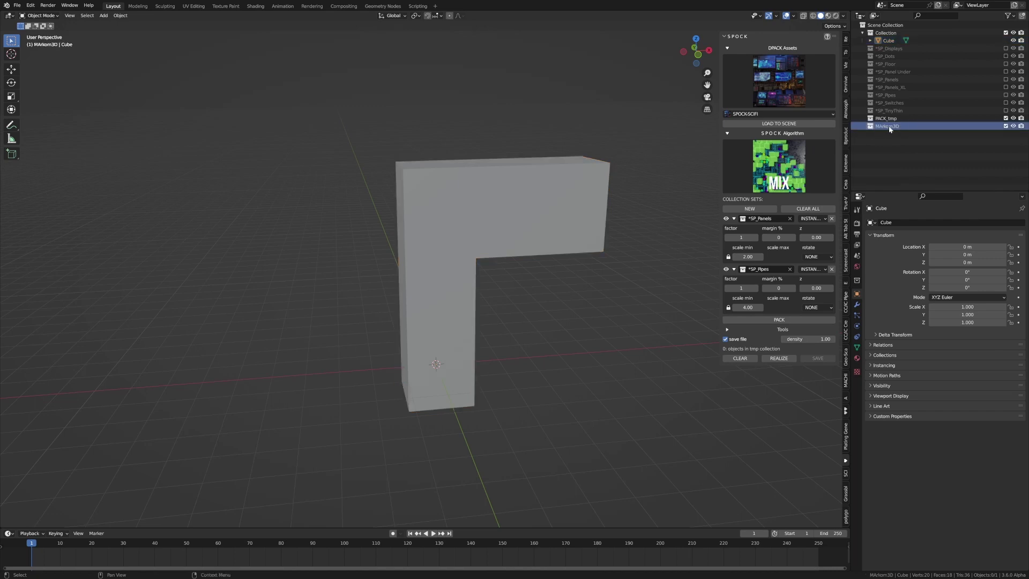
# Step: Split off a second area beside the 3D viewport and turn it into an Asset Browser
pyautogui.moveTo(2, 13); pyautogui.dragTo(274, 21)
pyautogui.click(9, 15)
pyautogui.press('Escape')
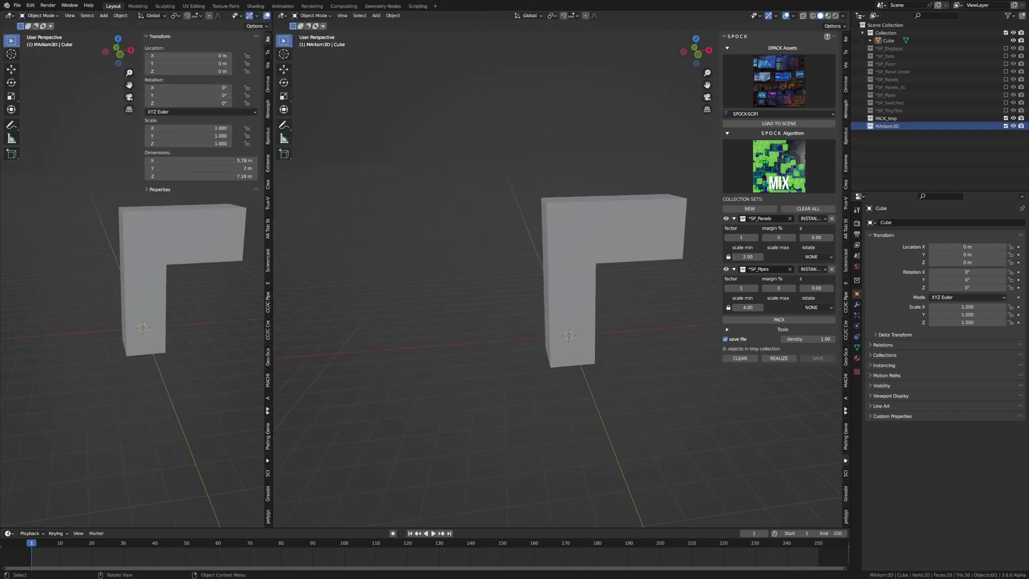
pyautogui.click(9, 16)
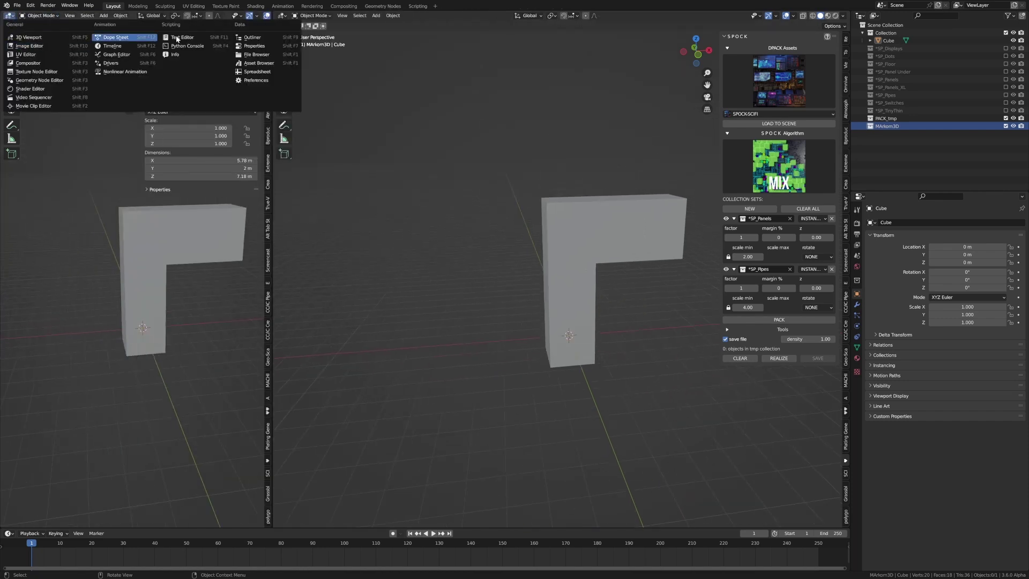
pyautogui.click(246, 64)
# Step: Expand the Kitbashing catalog, widen the Asset Browser and show the Kitbash Markom3D 3 assets
pyautogui.click(31, 58)
pyautogui.click(64, 76)
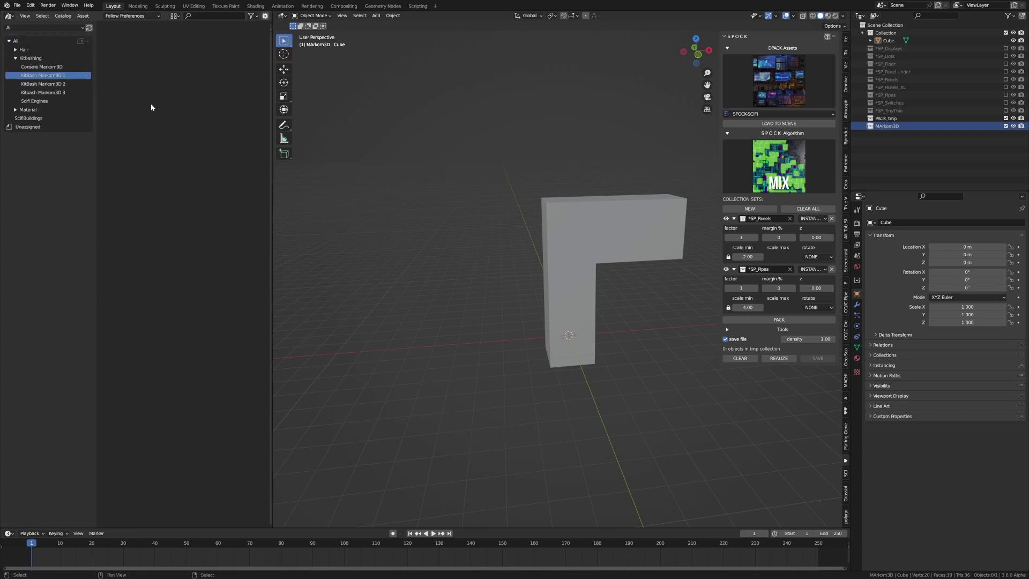
pyautogui.moveTo(273, 190); pyautogui.dragTo(366, 190)
pyautogui.click(43, 92)
# Step: Place the Cylinder.016, Plane.003 and Plane.006 assets in the scene beside the model
pyautogui.scroll(-2, 253, 257)
pyautogui.scroll(-7, 253, 257)
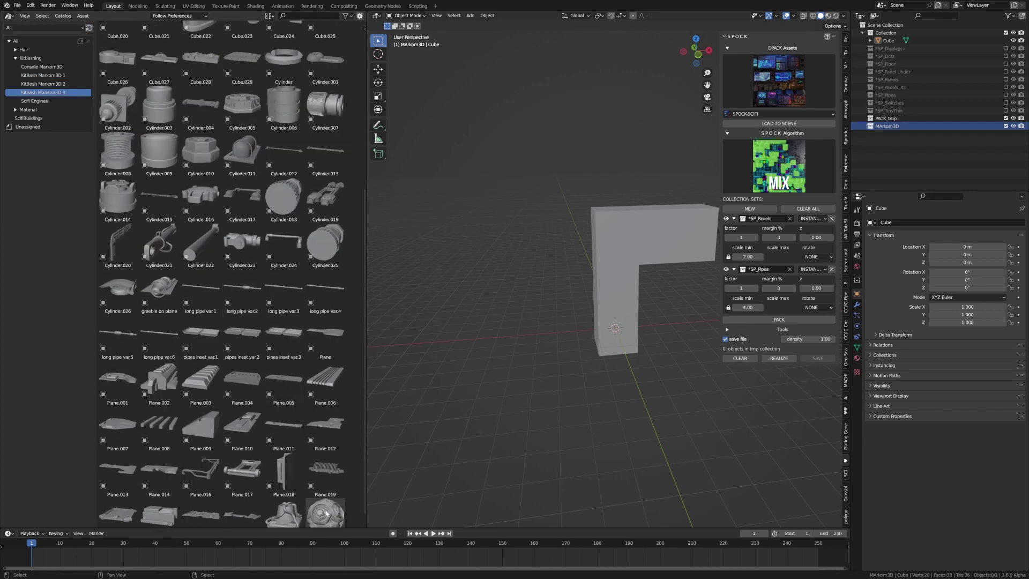
pyautogui.click(325, 475)
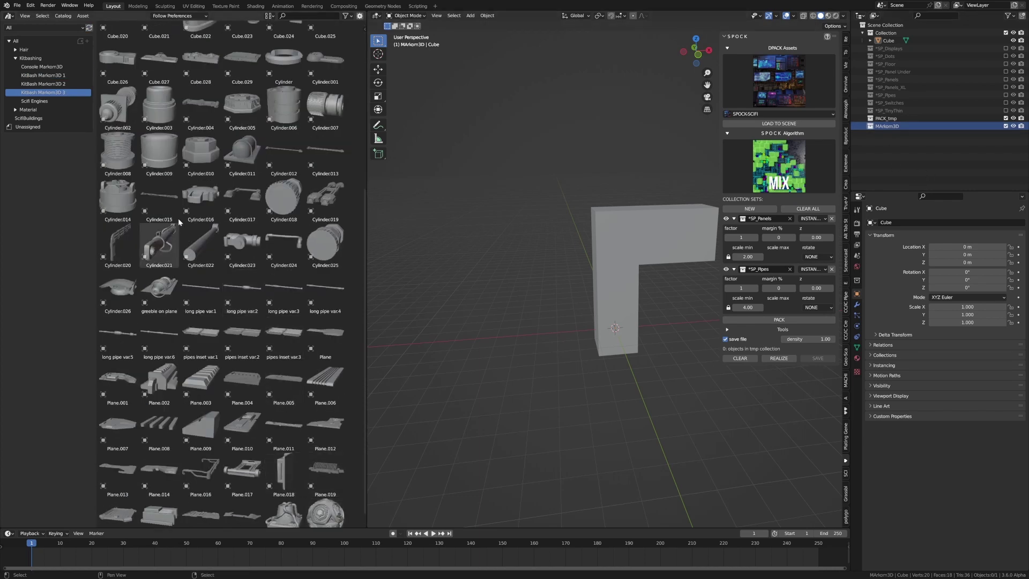
pyautogui.scroll(1, 177, 257)
pyautogui.moveTo(201, 233); pyautogui.dragTo(457, 267)
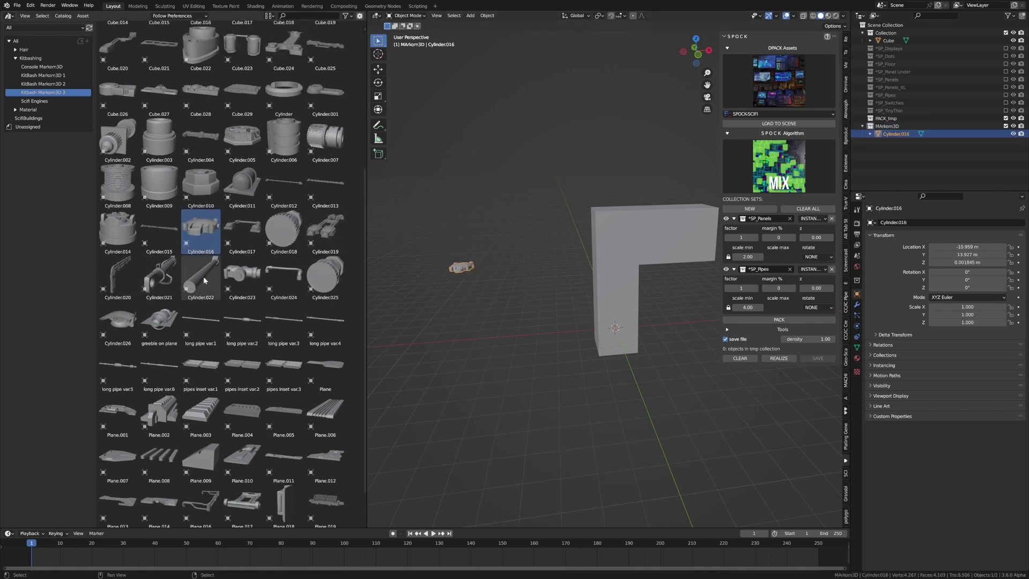
pyautogui.scroll(-2, 204, 275)
pyautogui.moveTo(200, 365); pyautogui.dragTo(510, 419)
pyautogui.click(321, 370)
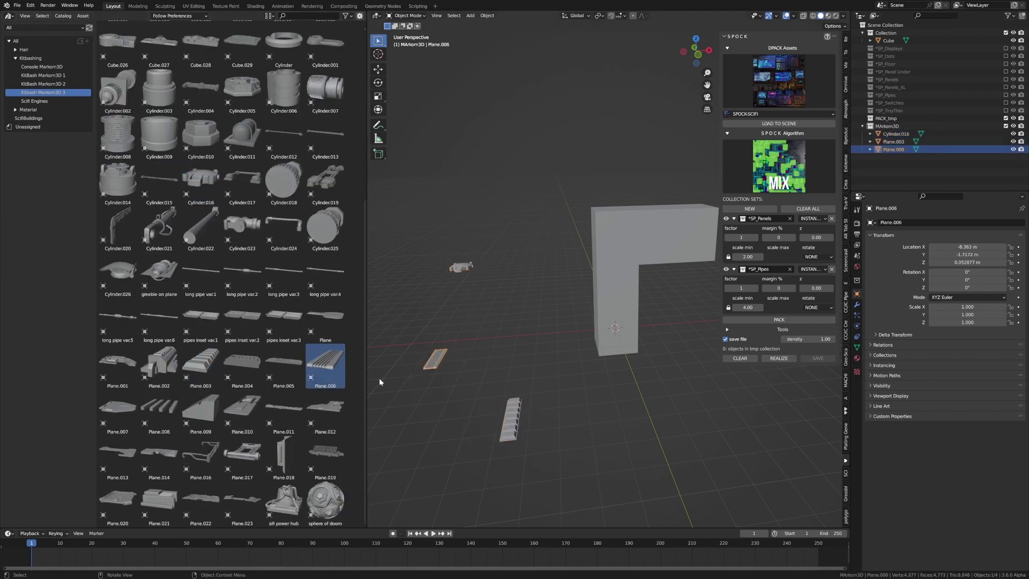
# Step: Add Plane.002, Plane.021, Cube.001, Cube.005, Cube.006, Cube.007, Cube.023 and the checkerboard pattern detail panel ver.5 beside the model
pyautogui.click(160, 364)
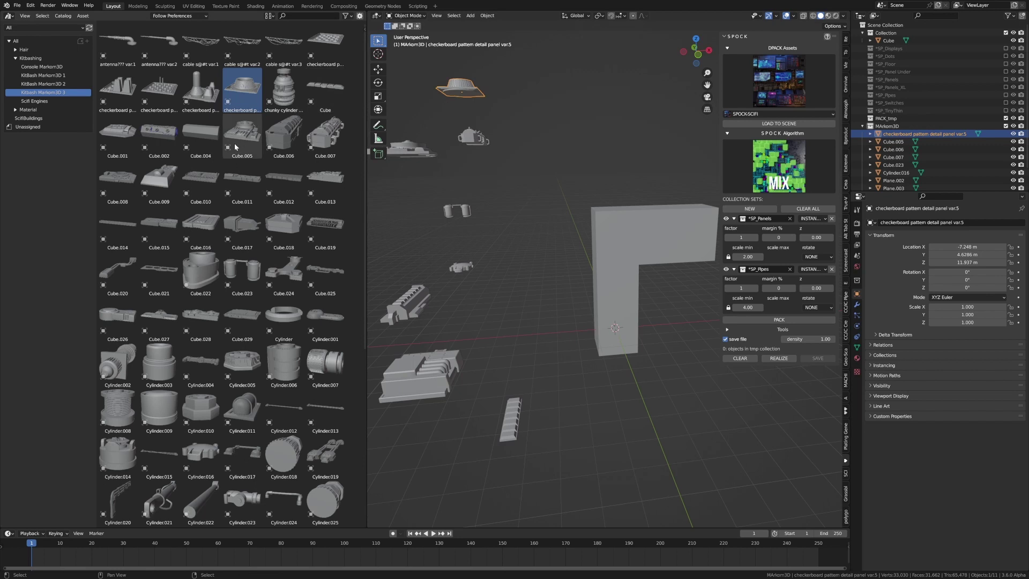
pyautogui.moveTo(117, 134); pyautogui.dragTo(426, 215)
pyautogui.scroll(-3, 457, 289)
pyautogui.moveTo(471, 287); pyautogui.dragTo(480, 296, button='middle')
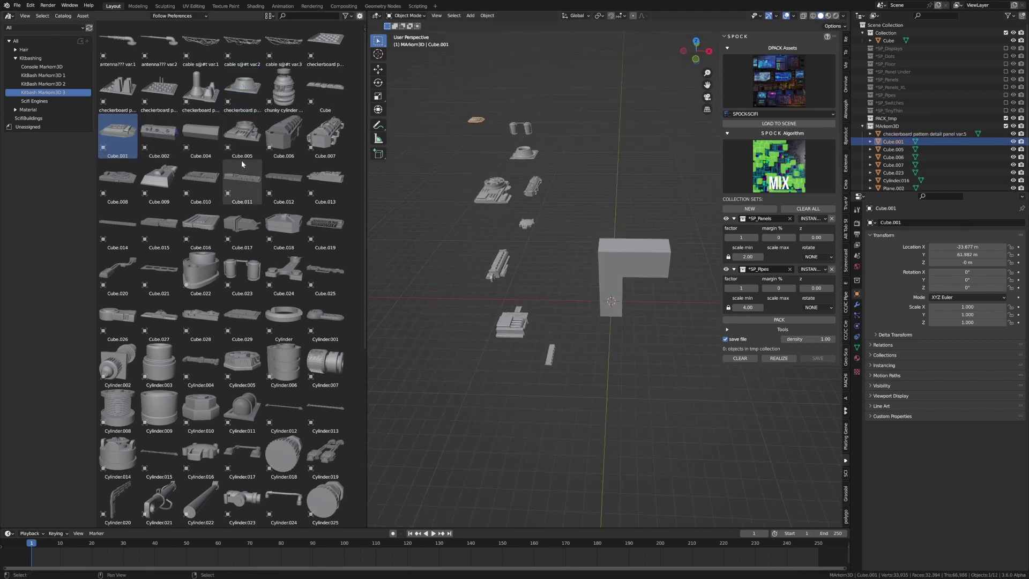
# Step: Place Cube.015, Cube.014, Cube.021, Cube.027 and Cube.028 from the KitBash Markom3D 1 catalog in the scene
pyautogui.click(69, 85)
pyautogui.click(43, 75)
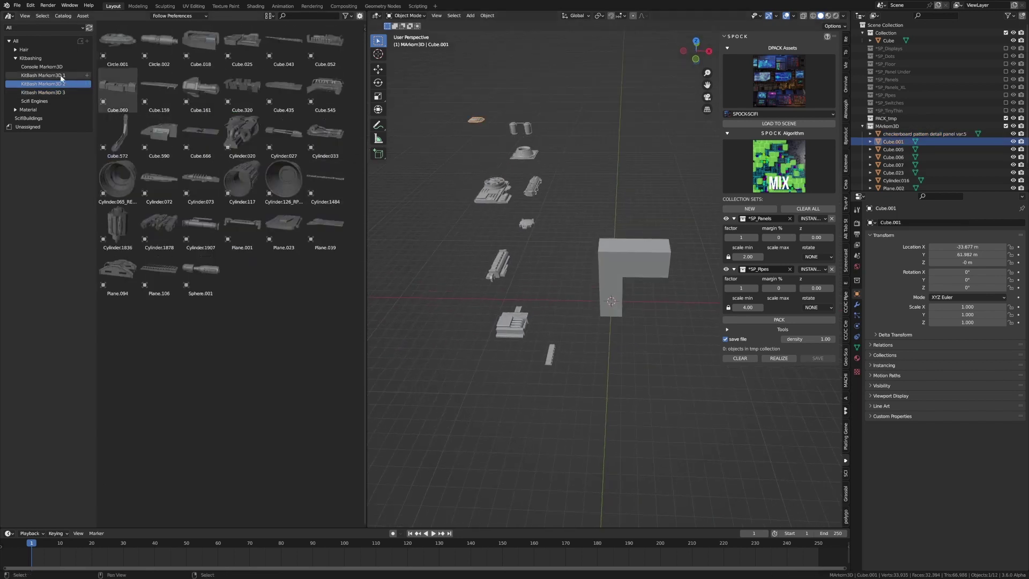
pyautogui.moveTo(242, 228); pyautogui.dragTo(407, 214)
pyautogui.moveTo(201, 228); pyautogui.dragTo(413, 257)
pyautogui.moveTo(242, 273); pyautogui.dragTo(411, 281)
pyautogui.moveTo(243, 319); pyautogui.dragTo(445, 407)
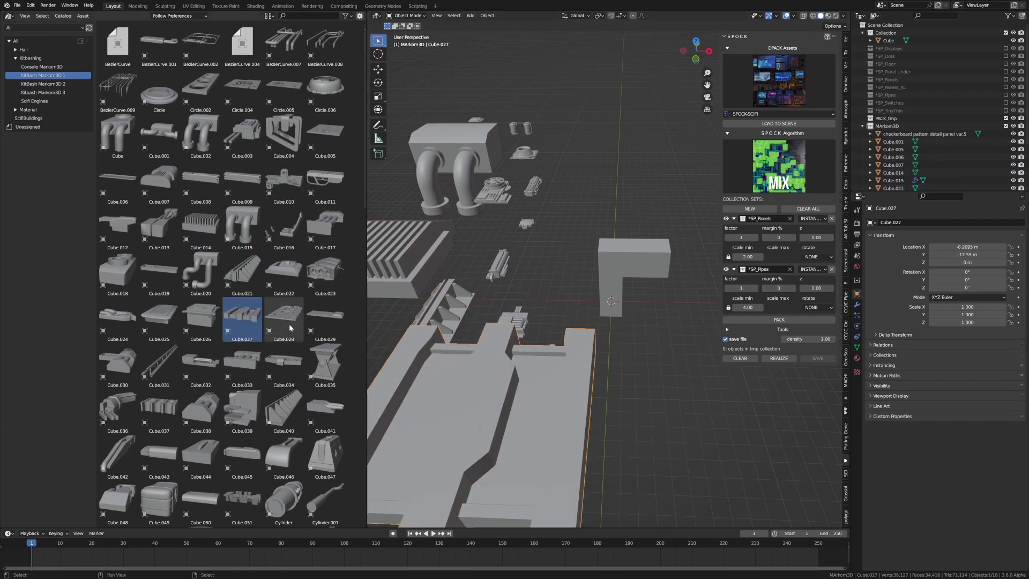
pyautogui.moveTo(284, 318); pyautogui.dragTo(629, 407)
# Step: Scale the oversized KitBash Markom3D 1 parts to 0.1 and apply their transforms
pyautogui.scroll(-3, 628, 401)
pyautogui.keyDown('shift'); pyautogui.click(534, 353); pyautogui.keyUp('shift')
pyautogui.keyDown('shift'); pyautogui.click(475, 262); pyautogui.keyUp('shift')
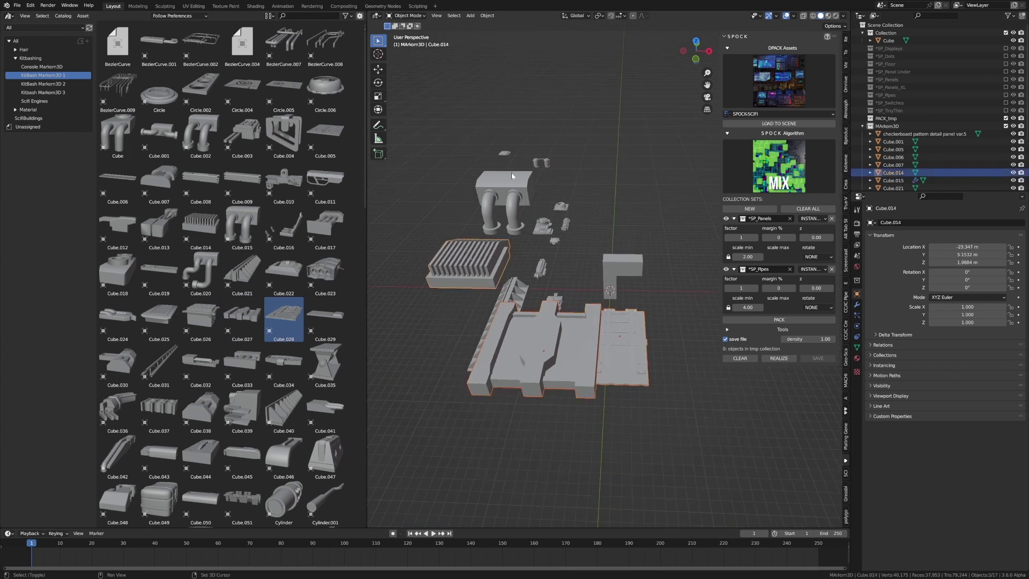
pyautogui.keyDown('shift'); pyautogui.click(504, 193); pyautogui.keyUp('shift')
pyautogui.write('s.1')
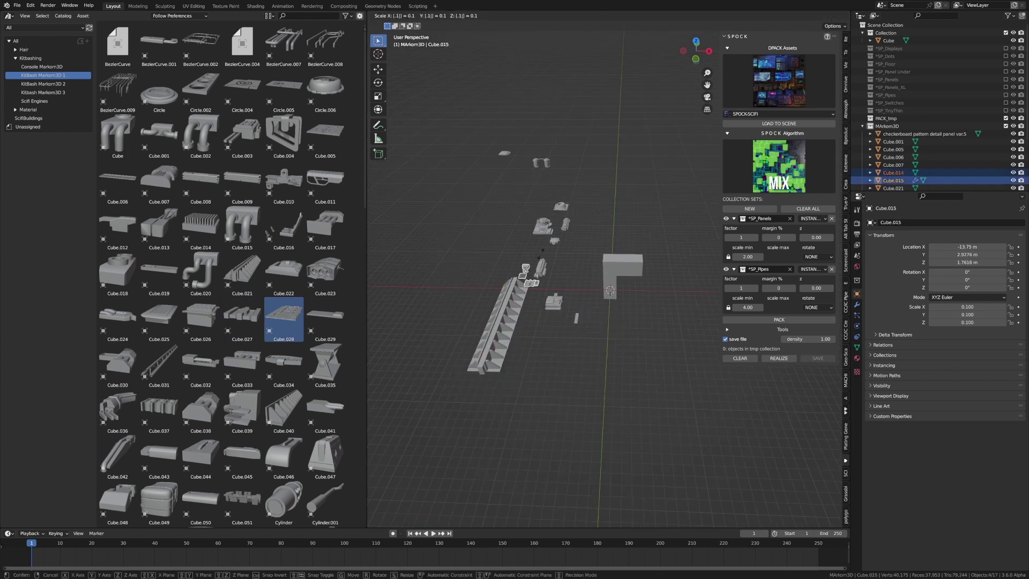
pyautogui.press('Return')
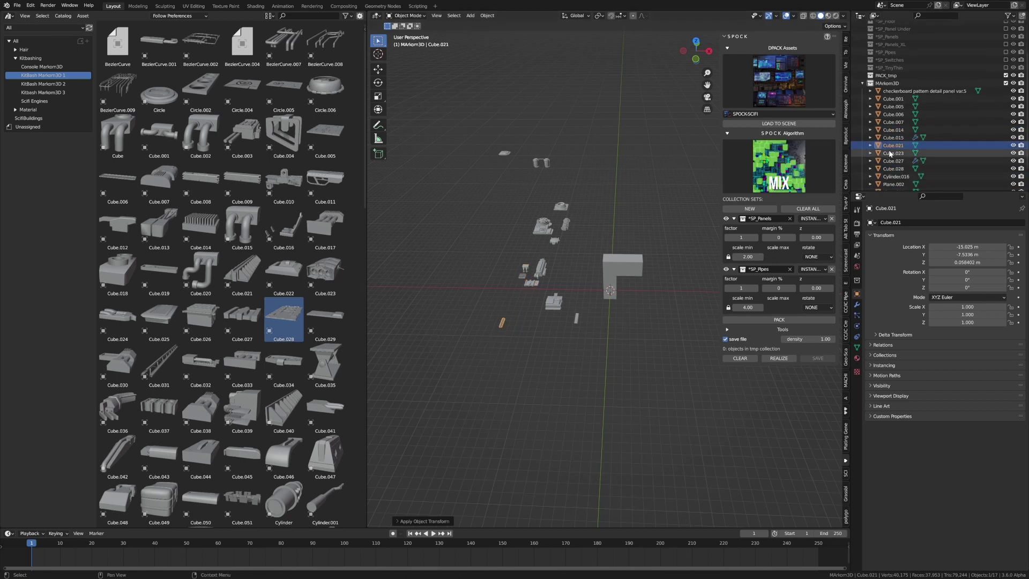
# Step: Remove the *SP_Pipes collection set and replace *SP_Panels with MArkom3D in the remaining set
pyautogui.scroll(-2, 897, 115)
pyautogui.scroll(2, 684, 284)
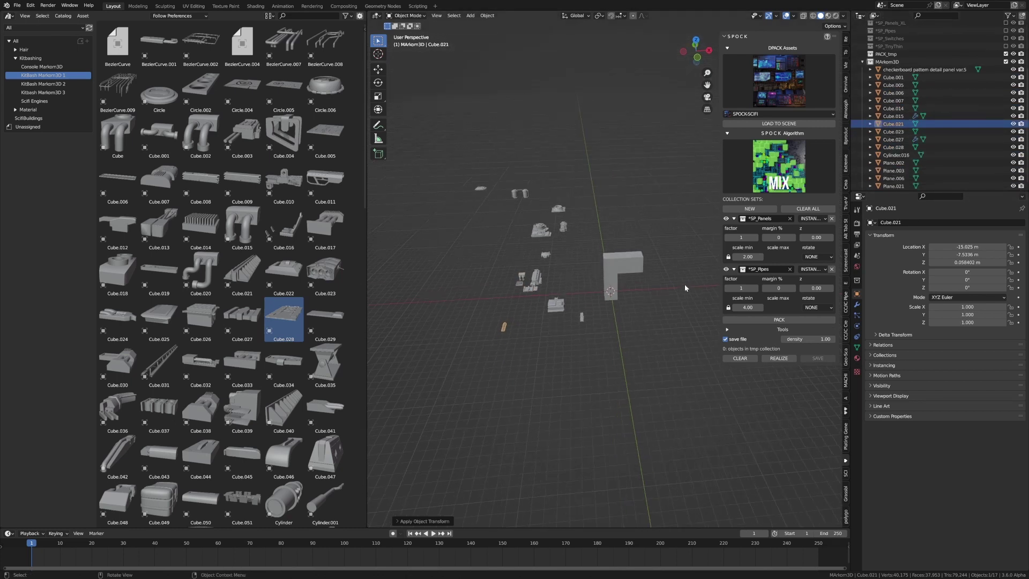
pyautogui.click(831, 269)
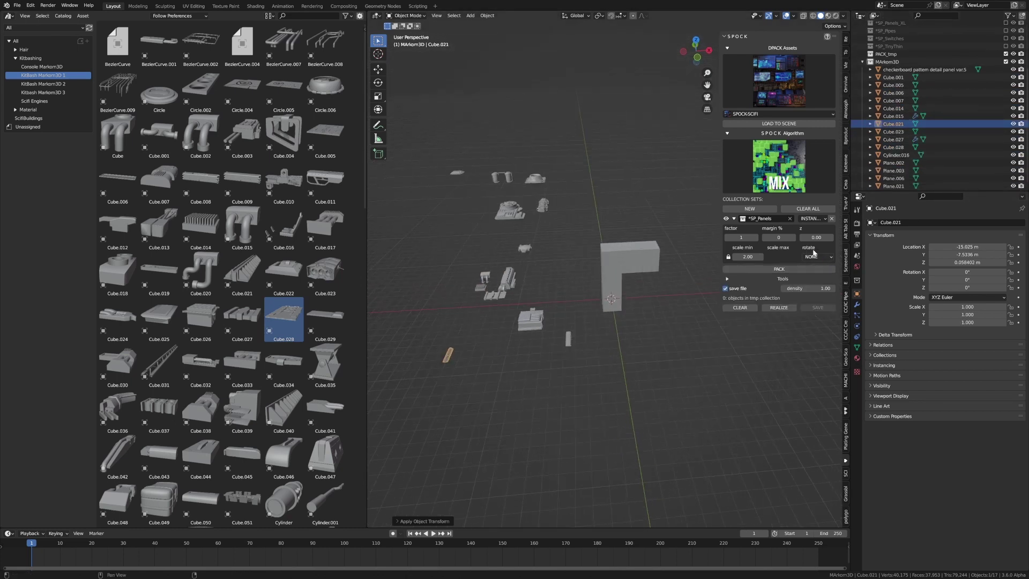
pyautogui.click(787, 219)
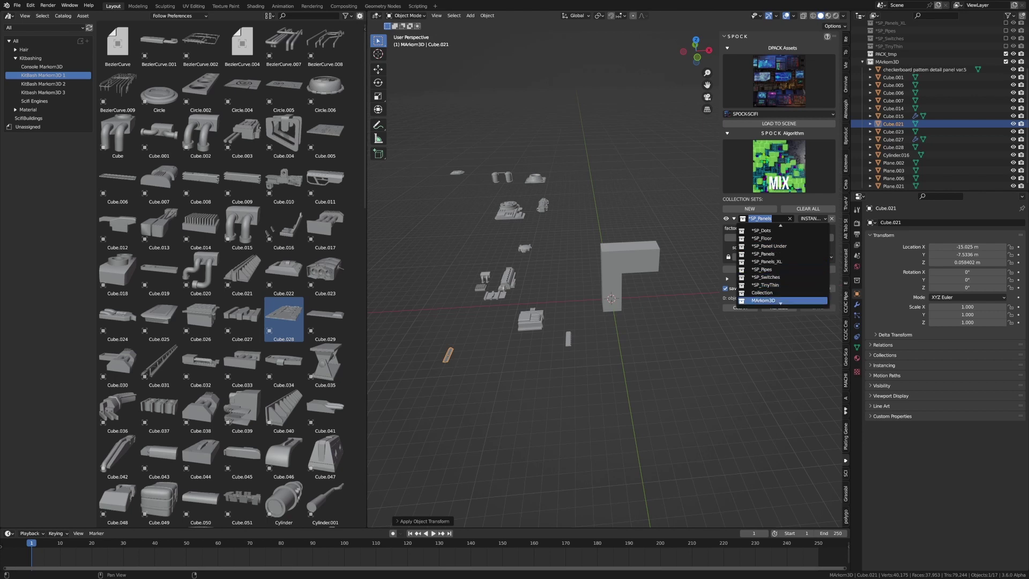
pyautogui.click(773, 301)
# Step: Exclude the MArkom3D collection from the view layer and open the extruded Cube model in Edit Mode
pyautogui.keyDown('shift'); pyautogui.moveTo(660, 304); pyautogui.dragTo(613, 321, button='middle'); pyautogui.keyUp('shift')
pyautogui.scroll(1, 613, 321)
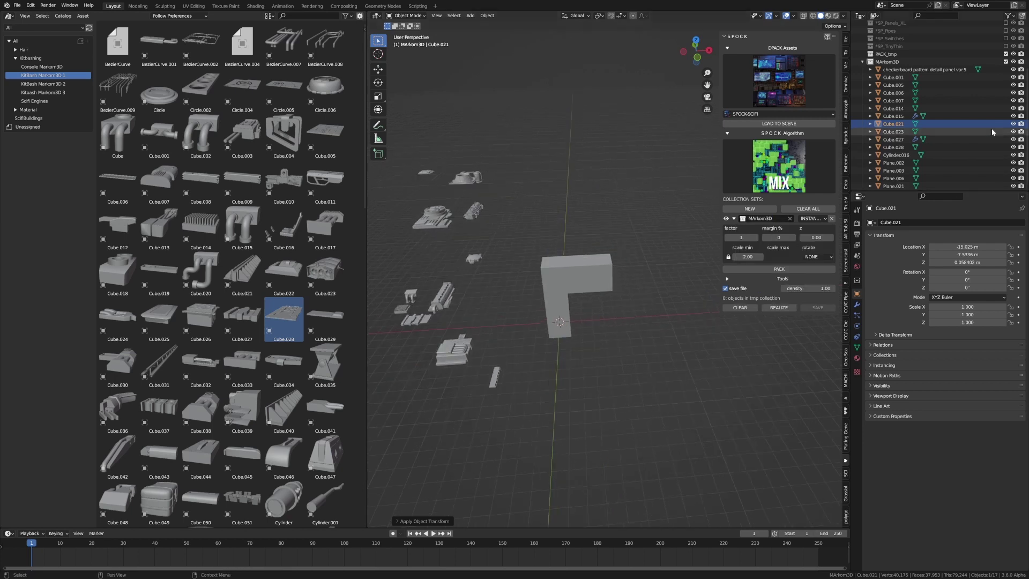
pyautogui.click(1005, 61)
pyautogui.moveTo(589, 342); pyautogui.dragTo(617, 342, button='middle')
pyautogui.click(540, 290)
pyautogui.press('Tab')
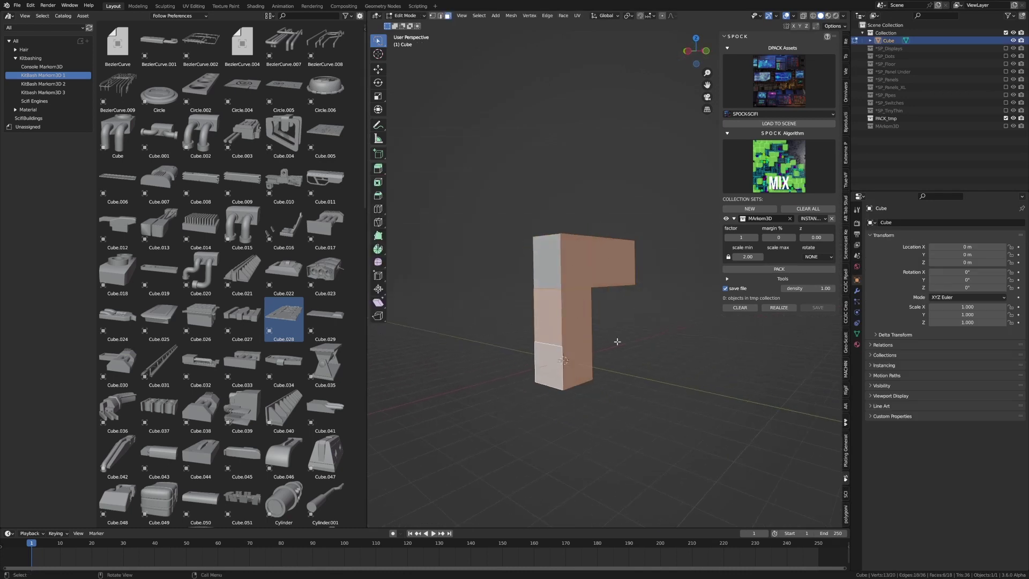
# Step: Pack and clear the MArkom3D parts once, set their minimum scale to 0.20 and pack the selected faces again
pyautogui.click(789, 269)
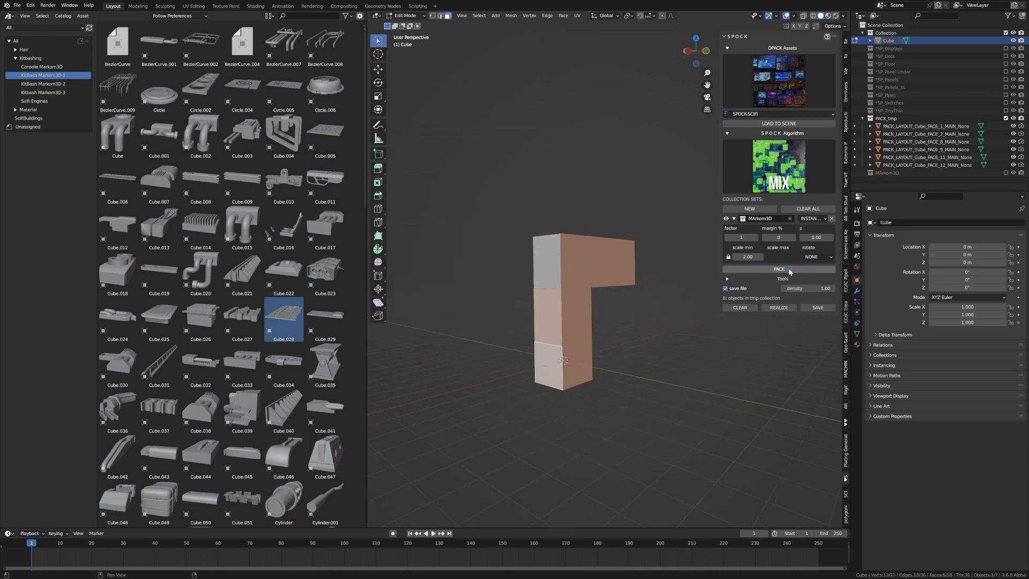
pyautogui.click(739, 307)
pyautogui.press('Return')
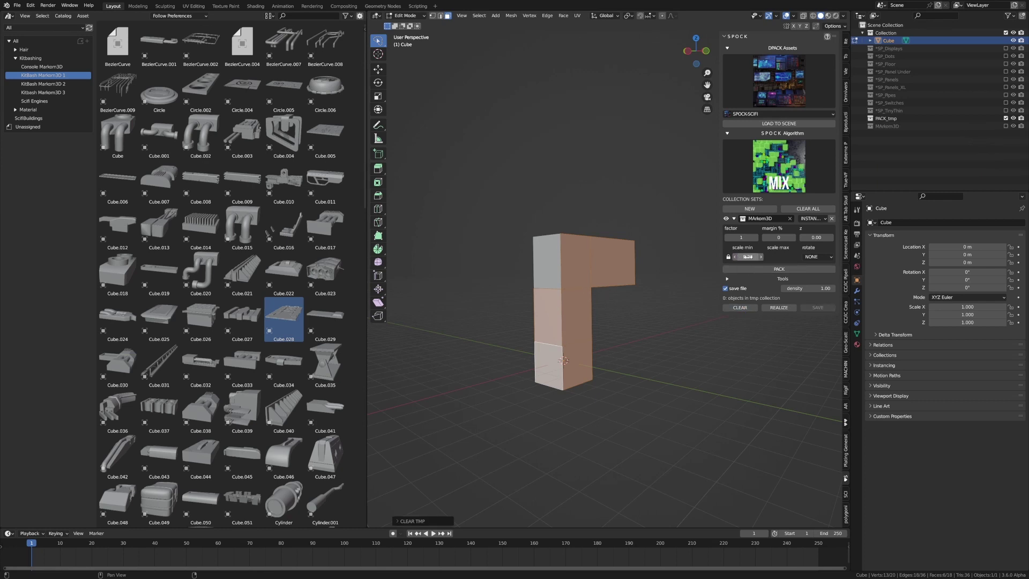
pyautogui.click(762, 269)
pyautogui.scroll(5, 632, 362)
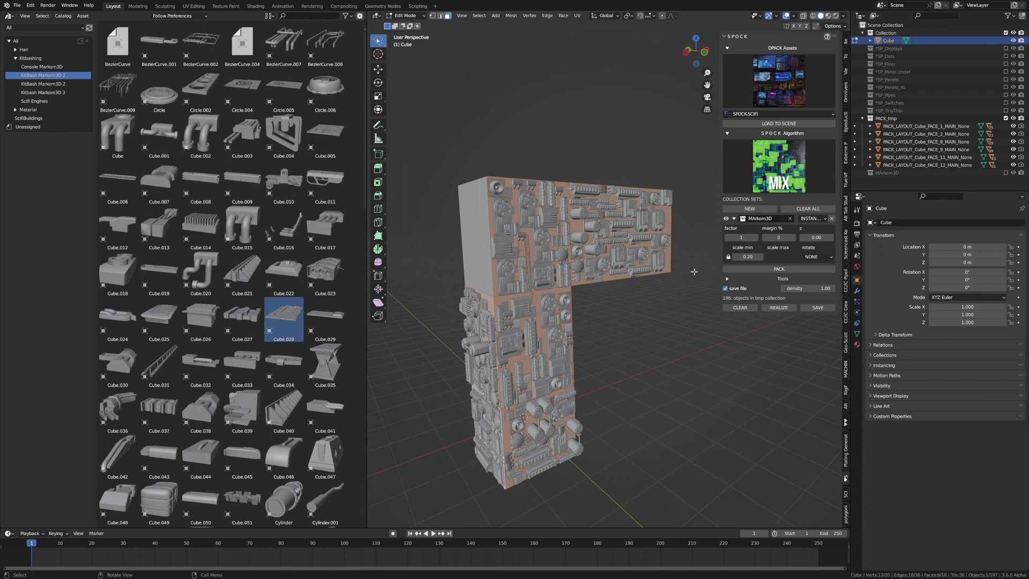
# Step: Clear the packed parts, set the rotation option to 90-degree steps starting at 0 / 90, and pack again
pyautogui.click(747, 307)
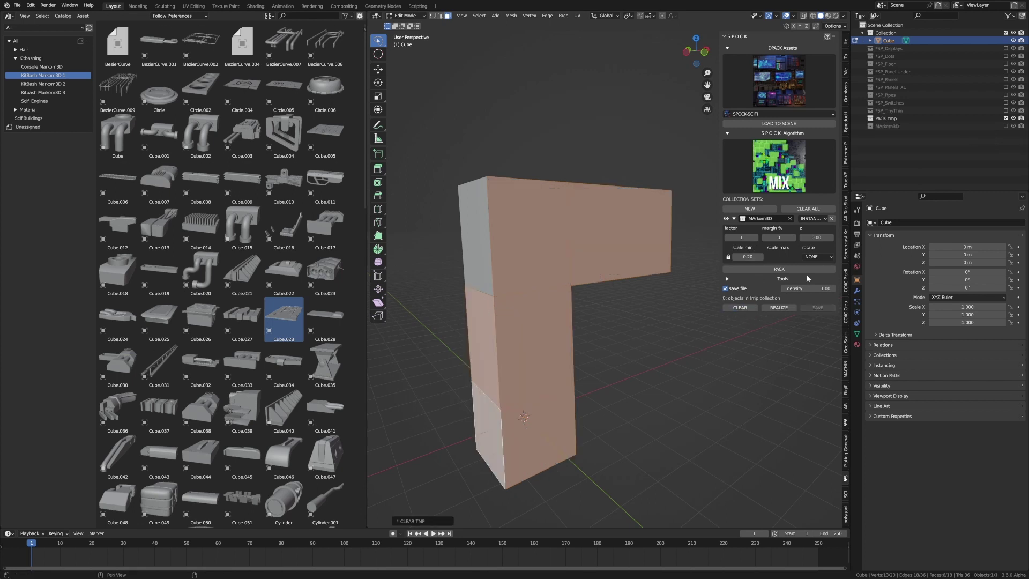
pyautogui.click(816, 257)
pyautogui.click(828, 284)
pyautogui.click(749, 271)
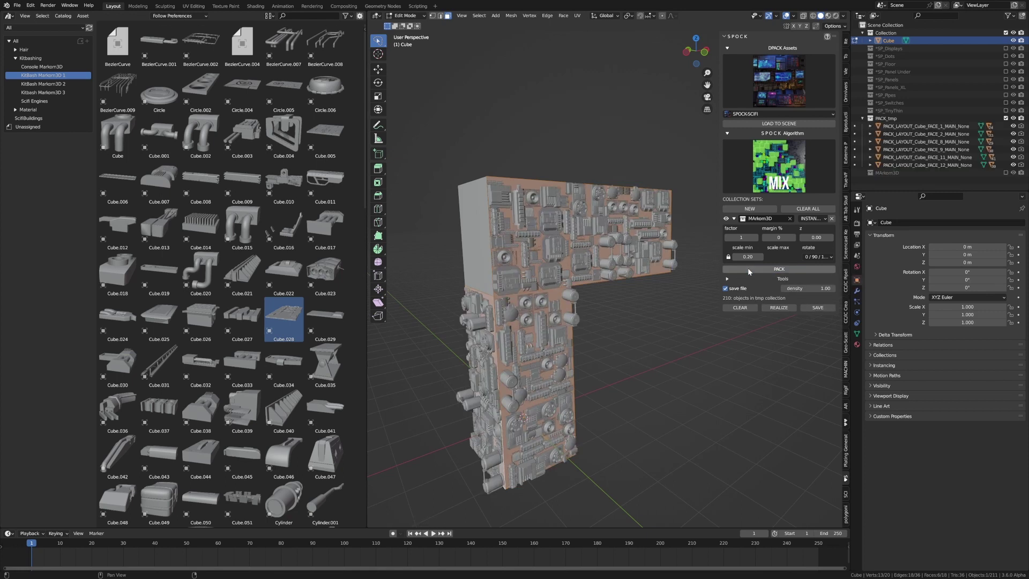
# Step: Return to Object Mode, add a plane under the model and scale it to about 16
pyautogui.moveTo(528, 384)
pyautogui.mouseDown(button='middle')
pyautogui.moveTo(593, 368)
pyautogui.moveTo(541, 379)
pyautogui.mouseUp(button='middle')
pyautogui.press('Tab')
pyautogui.hotkey('shift', 'a')
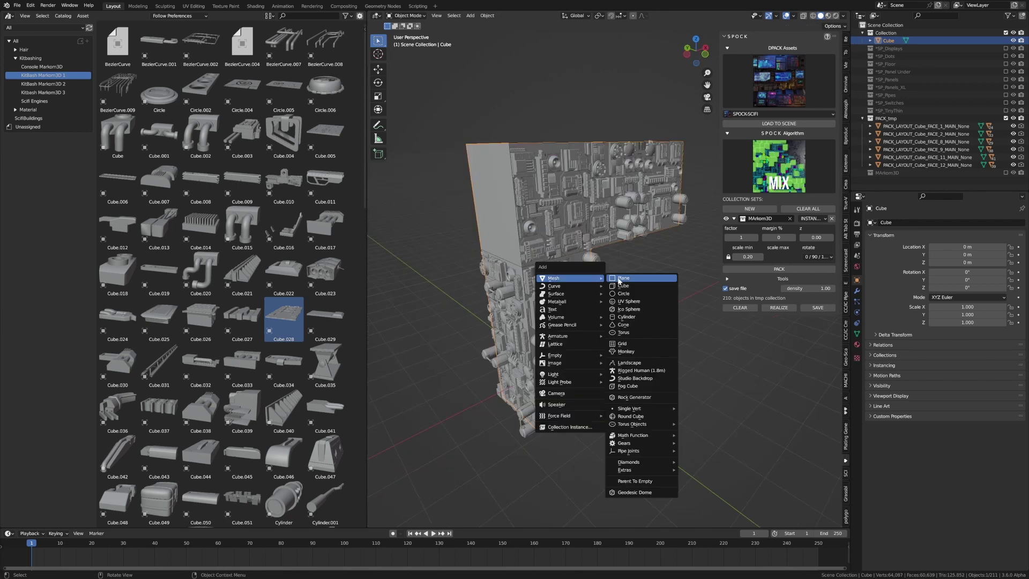
pyautogui.click(640, 278)
pyautogui.press('s')
pyautogui.click(463, 524)
pyautogui.moveTo(576, 407); pyautogui.dragTo(583, 448, button='middle')
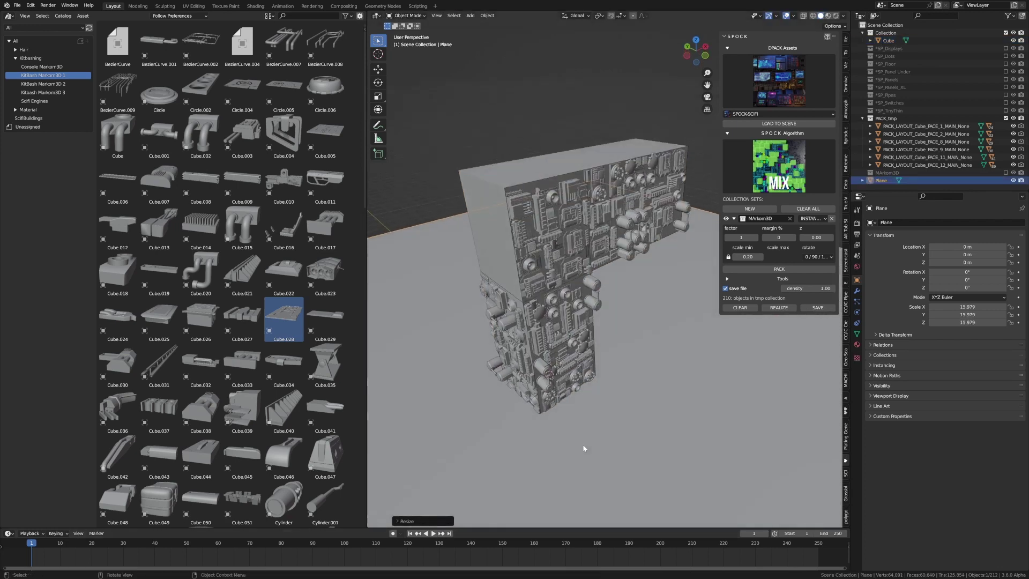
pyautogui.scroll(-4, 577, 355)
pyautogui.moveTo(576, 355); pyautogui.dragTo(572, 372, button='middle')
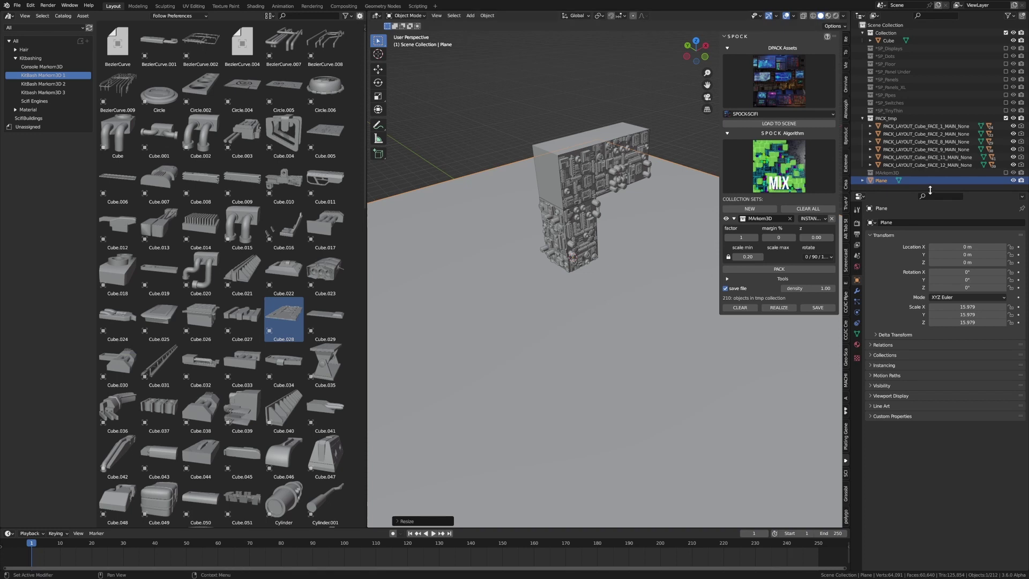
# Step: Try to move the six PACK_LAYOUT objects from PACK_tmp into Collection
pyautogui.click(921, 166)
pyautogui.keyDown('shift'); pyautogui.click(923, 127); pyautogui.keyUp('shift')
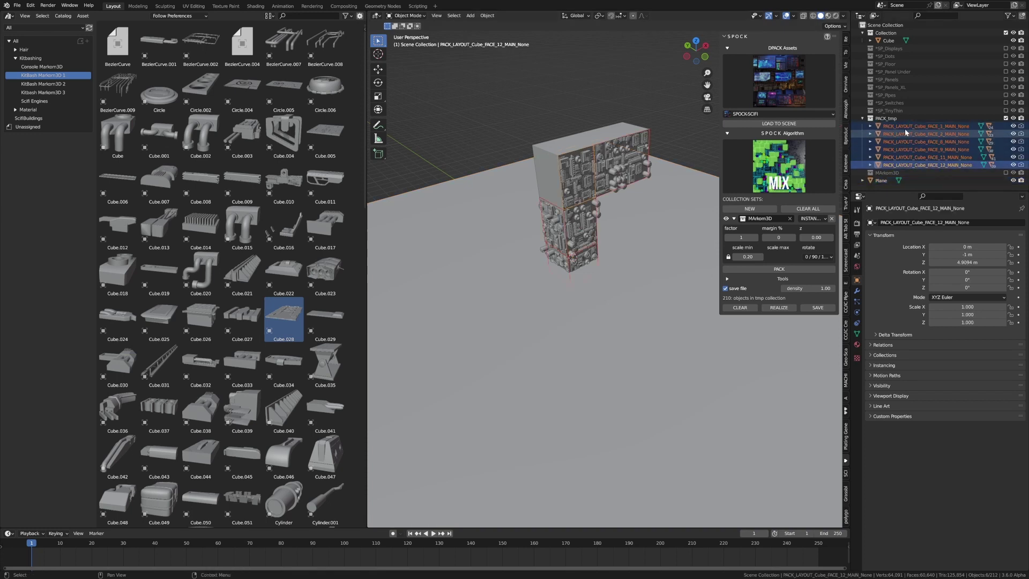
pyautogui.moveTo(904, 127); pyautogui.dragTo(893, 39)
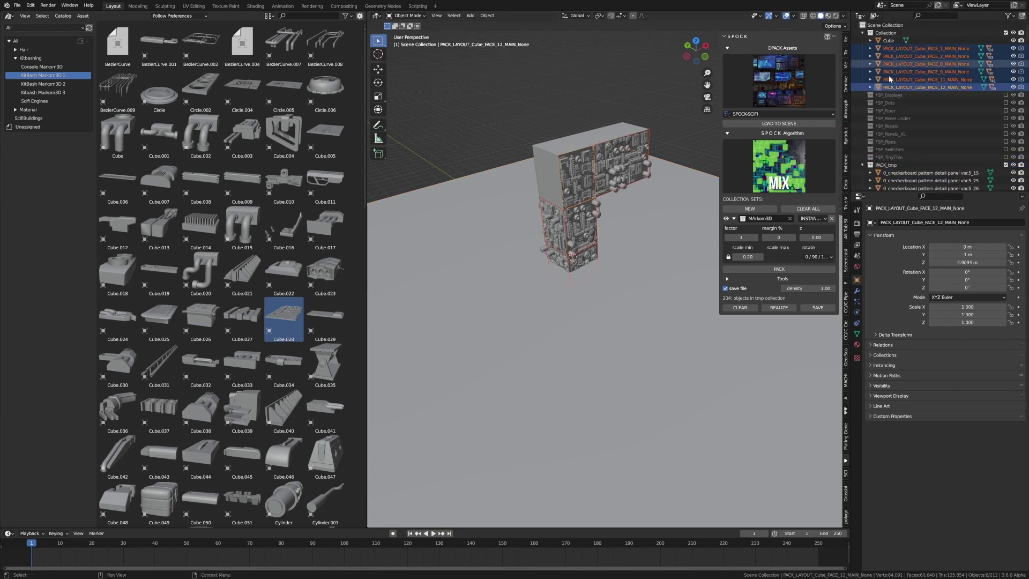
pyautogui.hotkey('ctrl', 'z')
# Step: Gather the packed layouts and their hierarchies under PACK_LAYOUT_Cube_FACE_12_MAIN_None and move them into Collection
pyautogui.rightClick(931, 128)
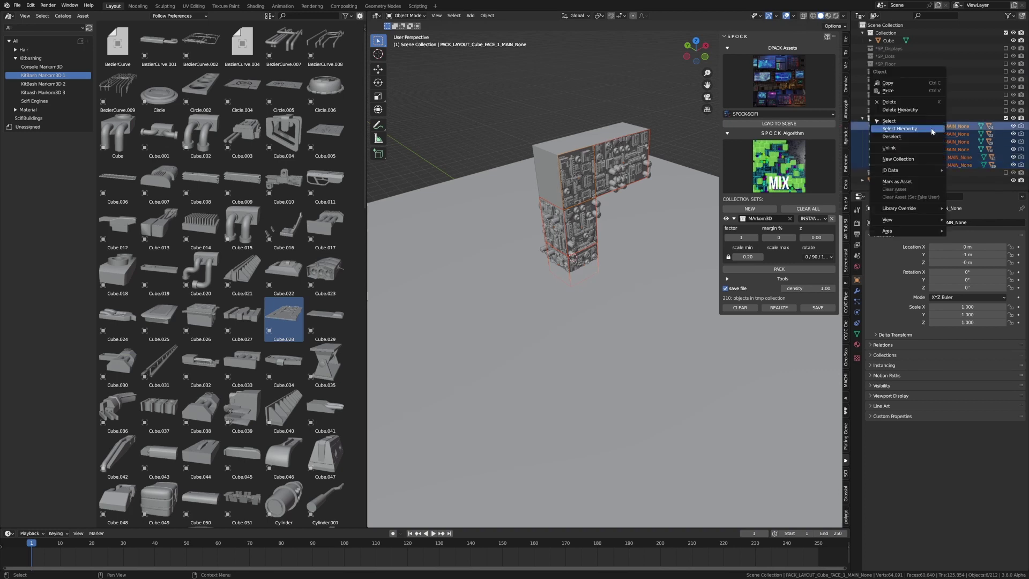
pyautogui.click(932, 129)
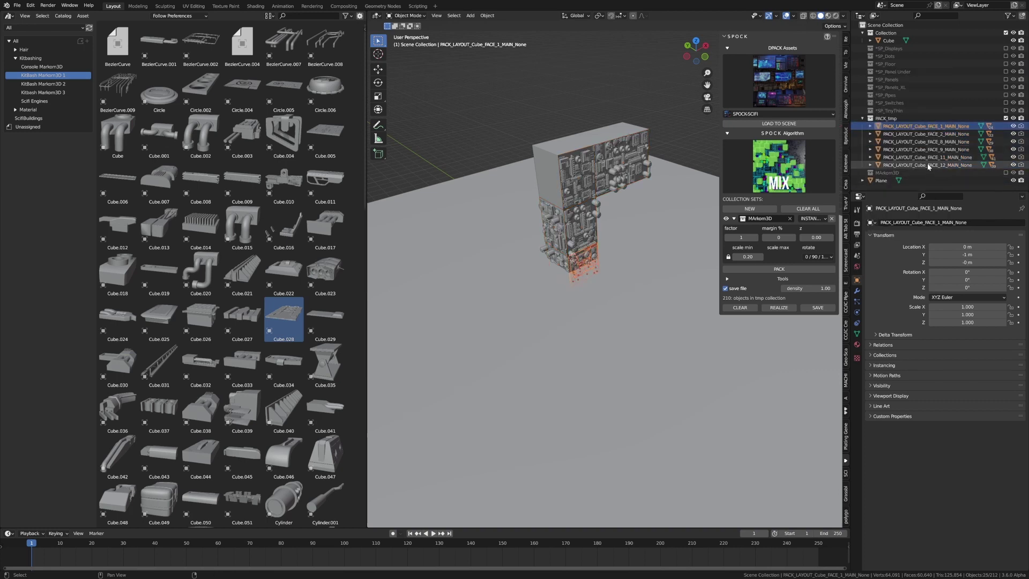
# Step: Pack the *SP_Panels_XL collection onto the ground plane with a minimum scale of 4 and switch the viewport to rendered shading
pyautogui.click(646, 324)
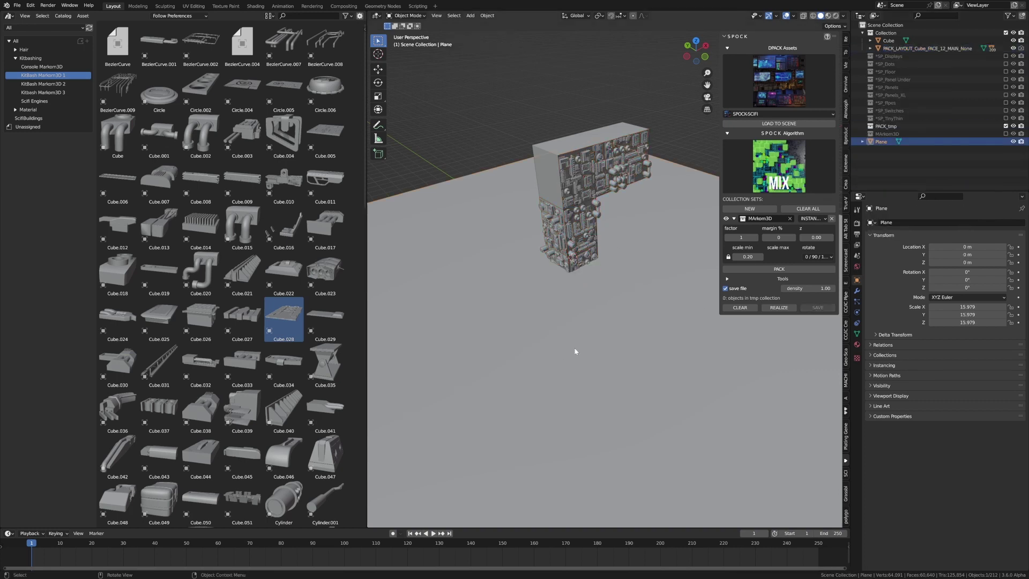
pyautogui.click(760, 218)
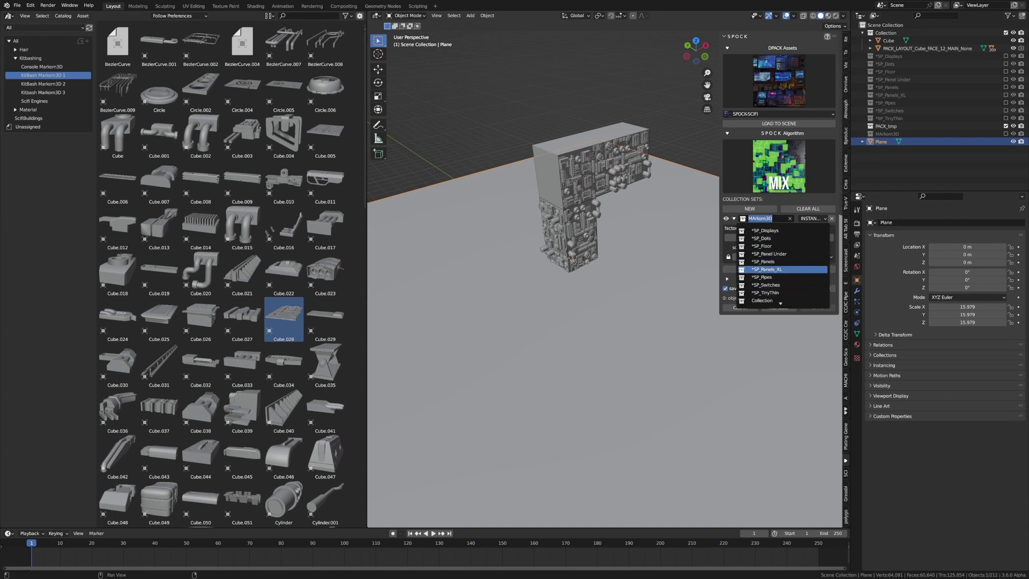
pyautogui.click(761, 269)
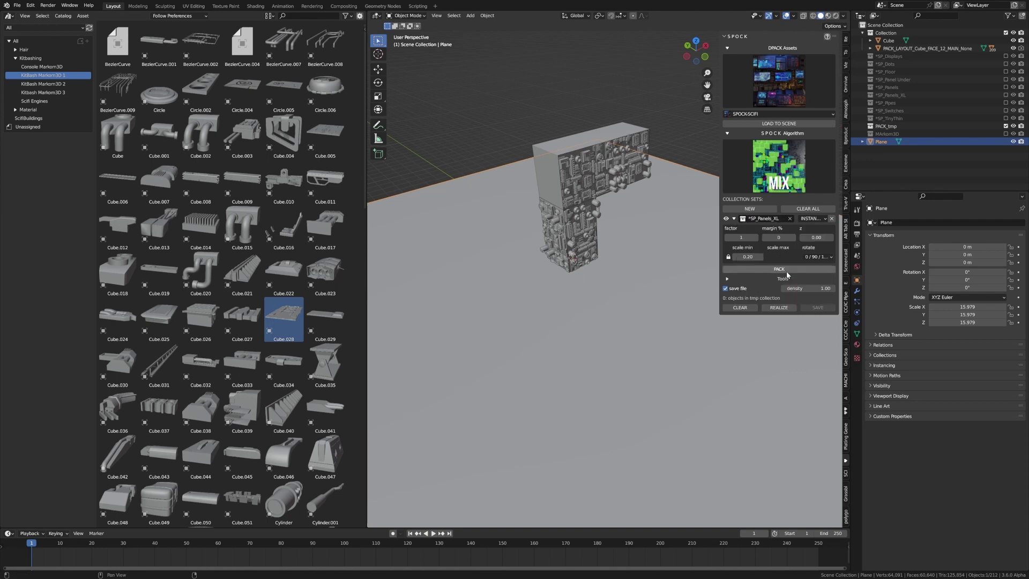
pyautogui.click(746, 257)
pyautogui.write('4')
pyautogui.press('Return')
pyautogui.click(755, 271)
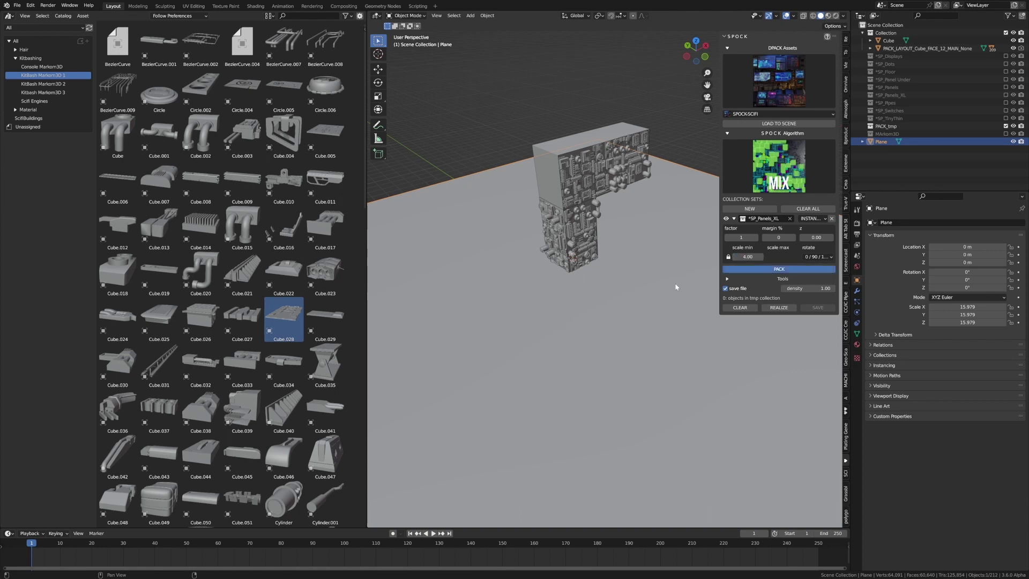
pyautogui.moveTo(677, 288)
pyautogui.mouseDown(button='middle')
pyautogui.moveTo(586, 298)
pyautogui.moveTo(618, 286)
pyautogui.moveTo(631, 294)
pyautogui.mouseUp(button='middle')
pyautogui.scroll(1, 617, 284)
pyautogui.click(835, 16)
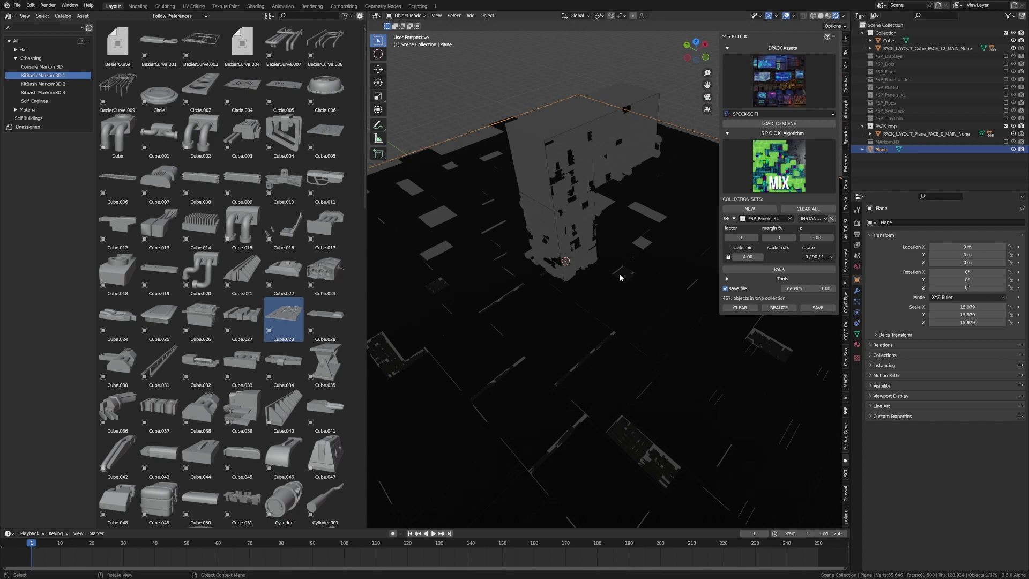
# Step: In the Shading workspace's World node tree, add a Sky Texture and connect its color to the Background color
pyautogui.click(255, 6)
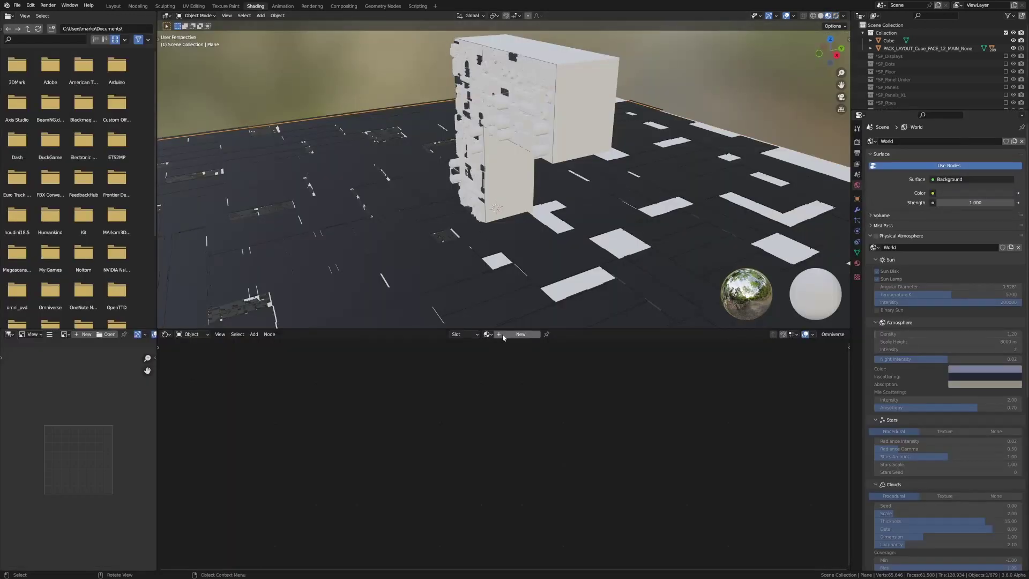
pyautogui.click(202, 334)
pyautogui.click(193, 352)
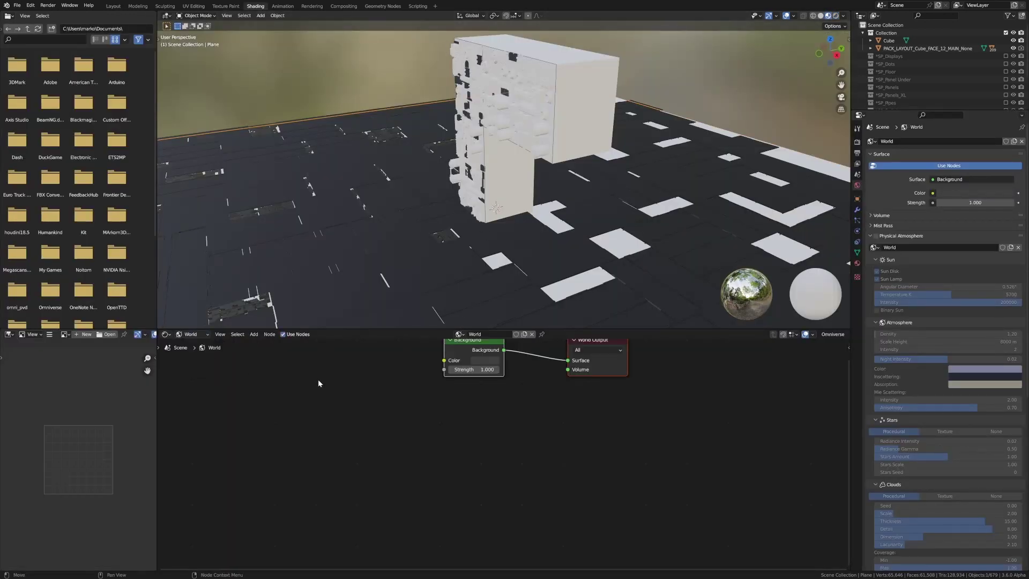
pyautogui.hotkey('shift', 'a')
pyautogui.click(391, 387)
pyautogui.write('sky')
pyautogui.press('Return')
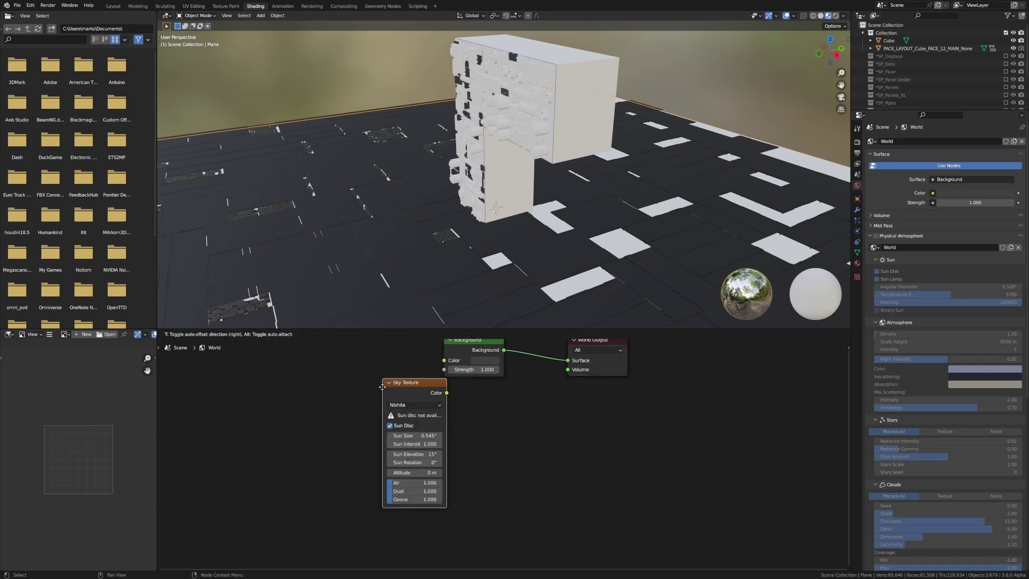
pyautogui.click(325, 390)
pyautogui.moveTo(376, 390); pyautogui.dragTo(444, 361)
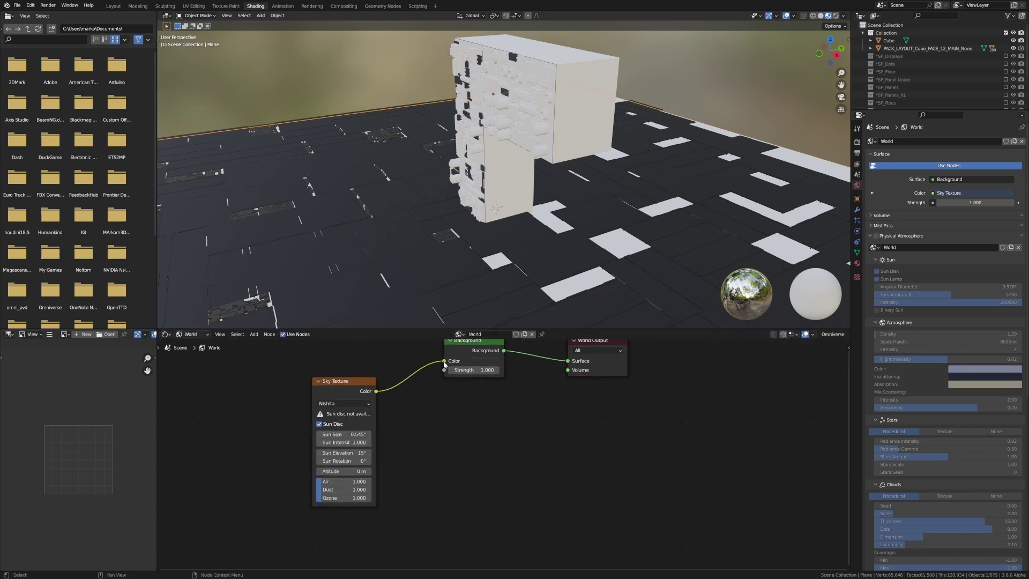
# Step: Set the render engine to Cycles on GPU Compute with viewport max samples of 325
pyautogui.click(857, 142)
pyautogui.click(958, 142)
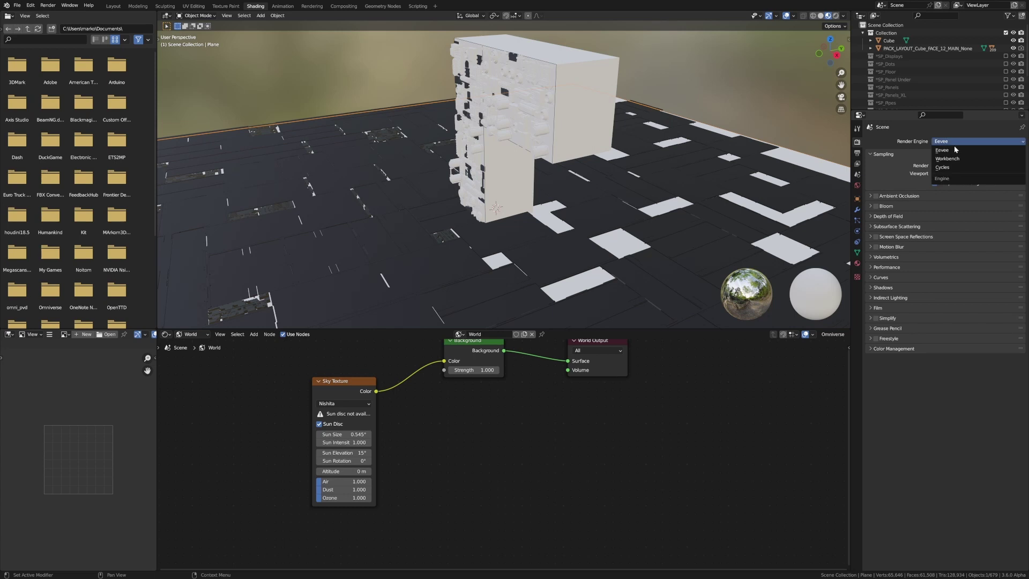
pyautogui.click(963, 166)
pyautogui.click(964, 161)
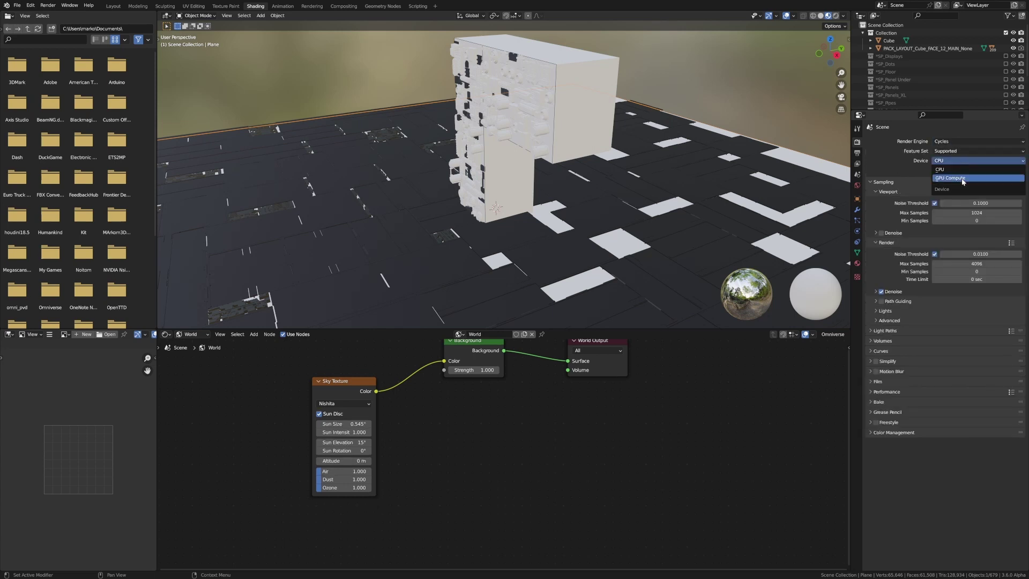
pyautogui.click(964, 180)
pyautogui.click(969, 204)
pyautogui.write('325')
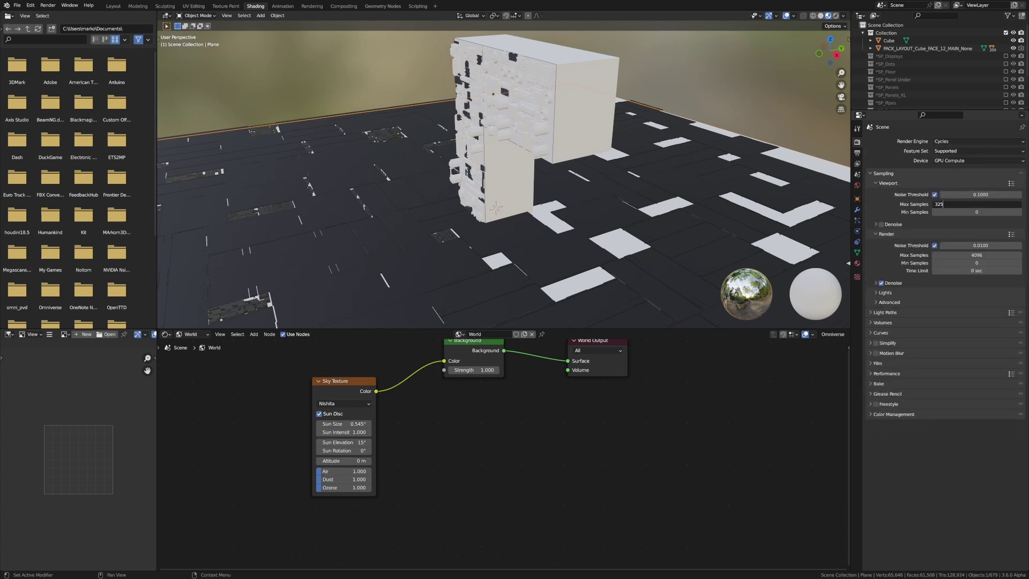
pyautogui.press('Return')
pyautogui.click(969, 204)
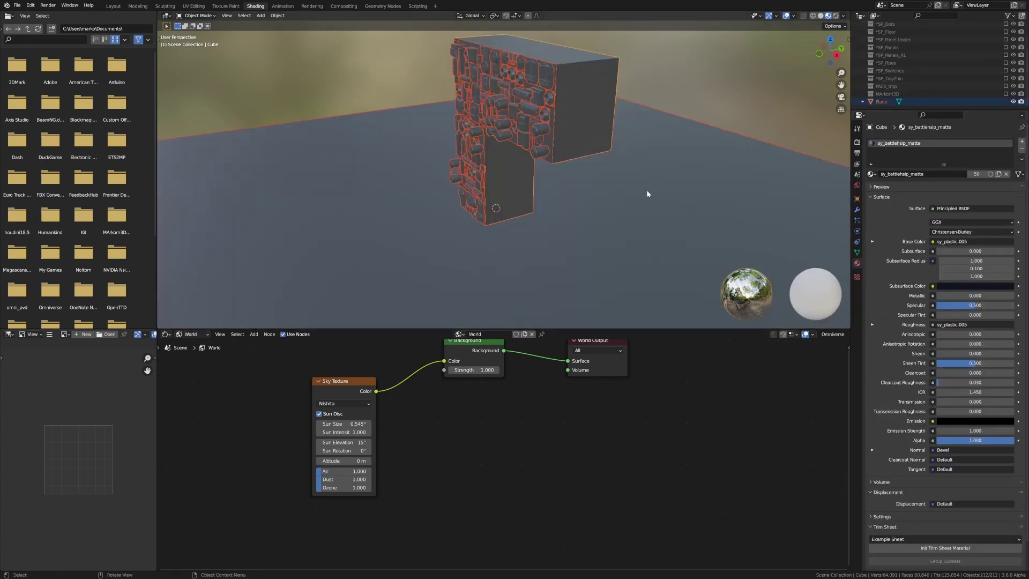
# Step: Include the PACK_tmp collection in the view layer again and deselect all objects
pyautogui.click(1005, 87)
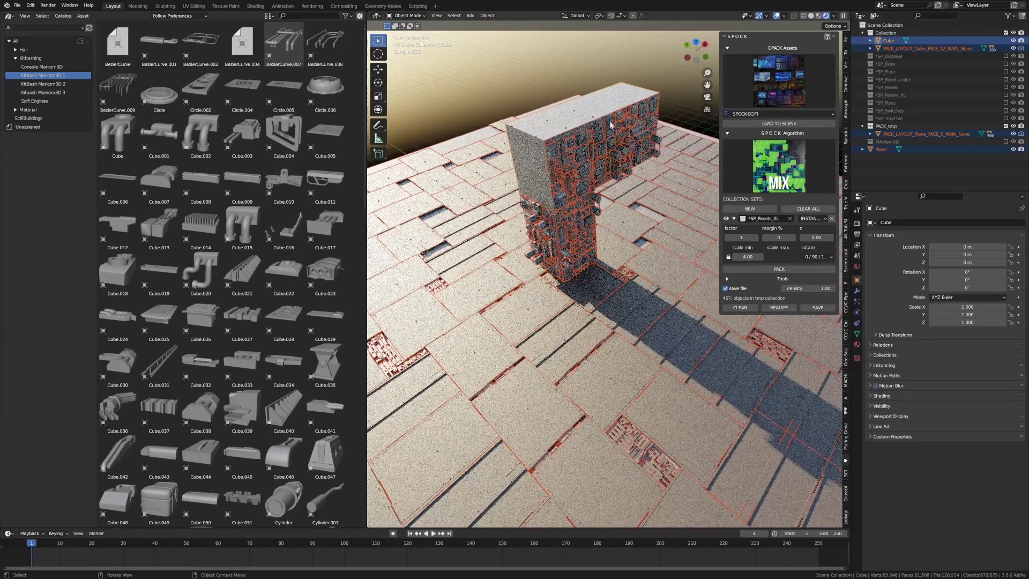
pyautogui.moveTo(610, 125); pyautogui.dragTo(455, 78, button='middle')
pyautogui.hotkey('alt', 'a')
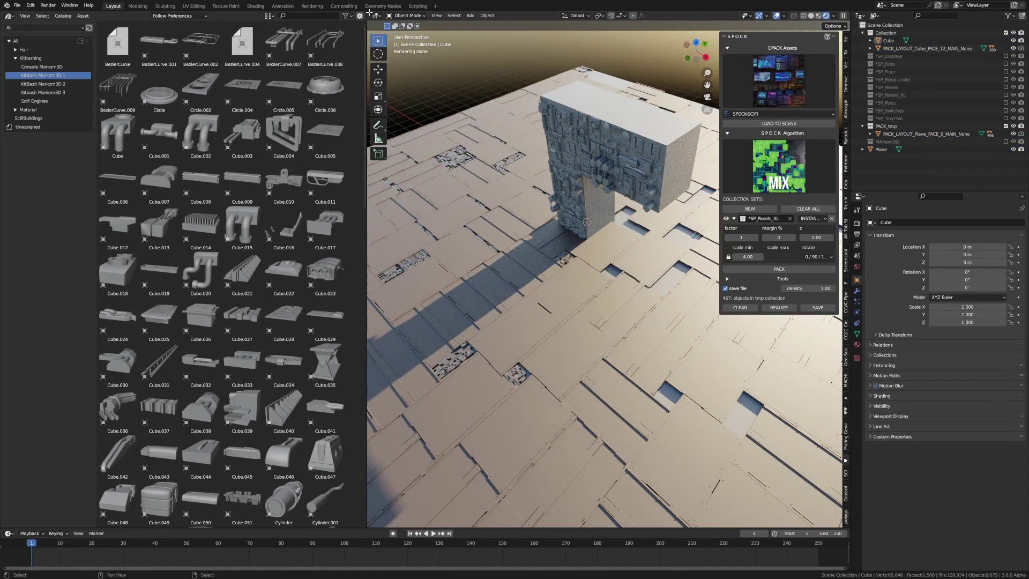
# Step: In the Layout workspace, expand the 3D viewport over the asset browser area and view the rendered model up close
pyautogui.moveTo(369, 13); pyautogui.dragTo(231, 32)
pyautogui.moveTo(462, 178); pyautogui.dragTo(486, 209, button='middle')
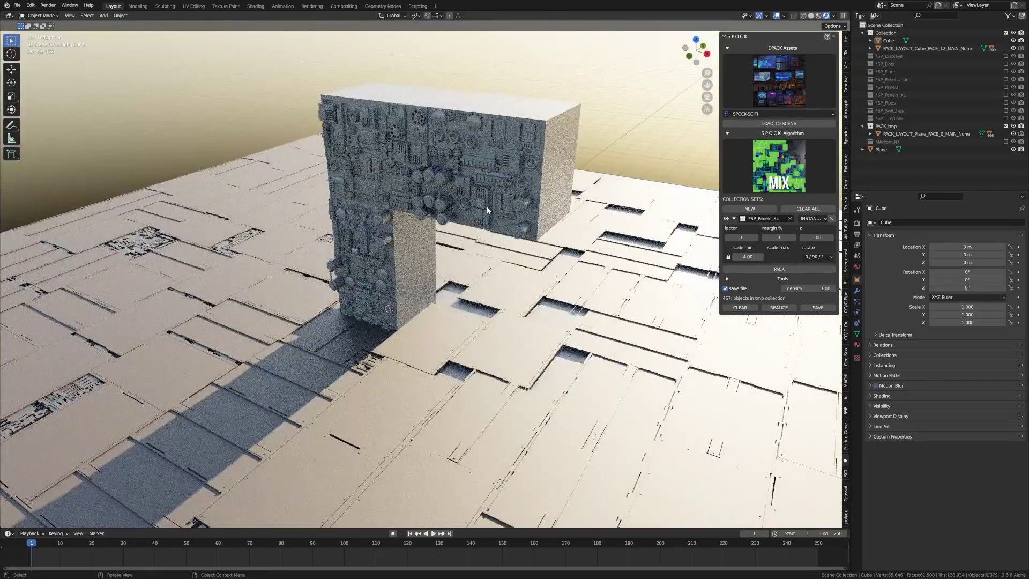